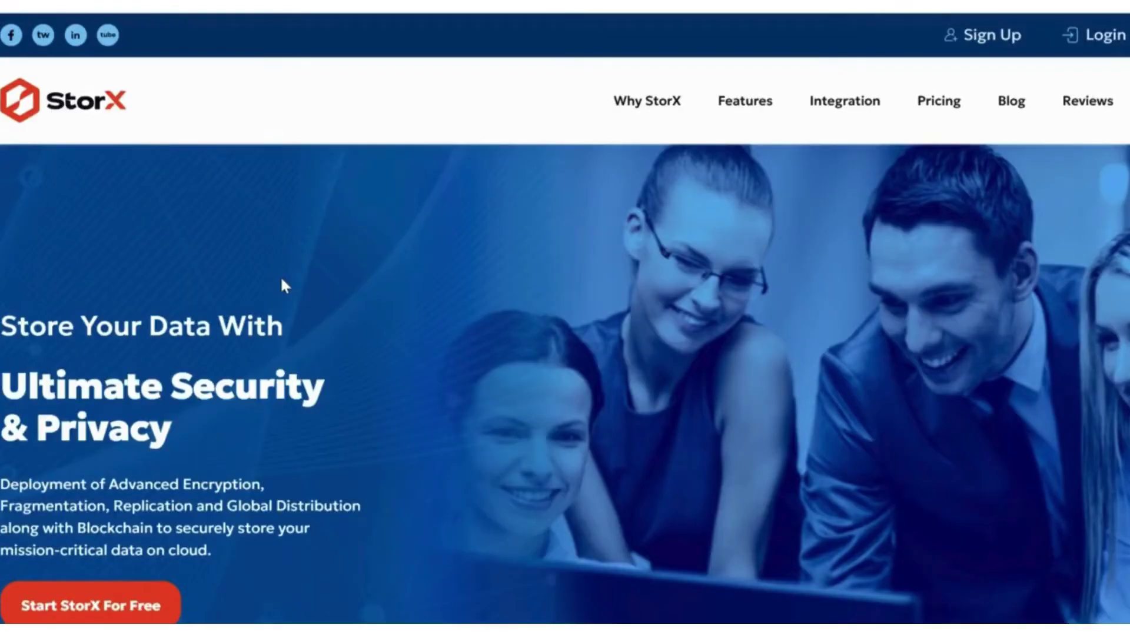
- Sign in to StorX with the account e-mail and password, landing on the Vaults page
left_click(1094, 36)
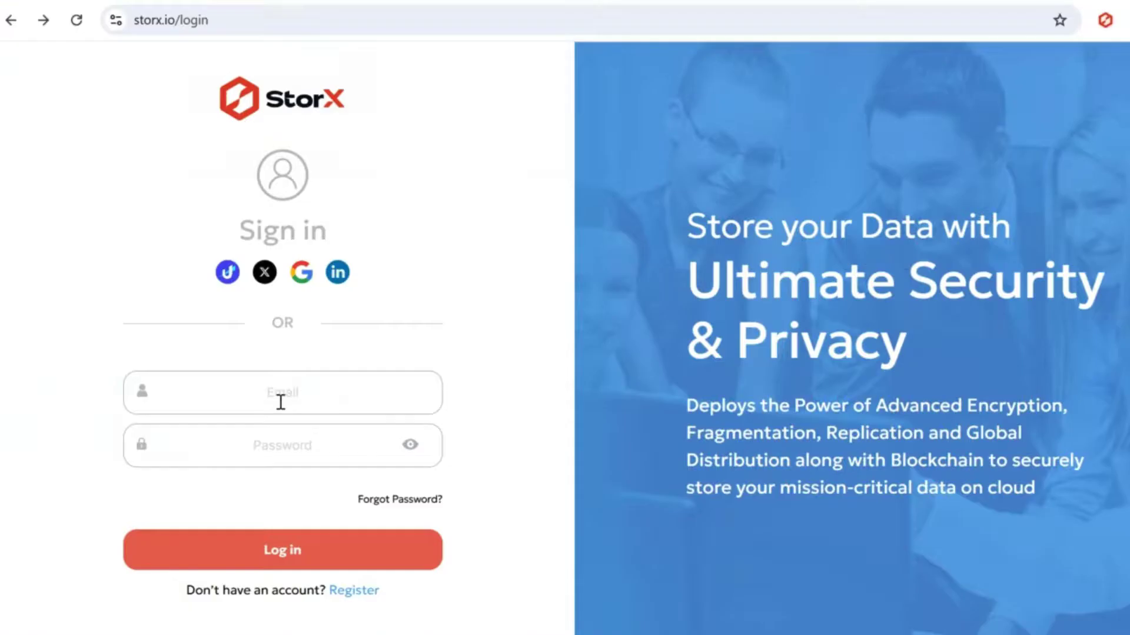
left_click(281, 402)
left_click(305, 444)
type("••••••••••••••••••")
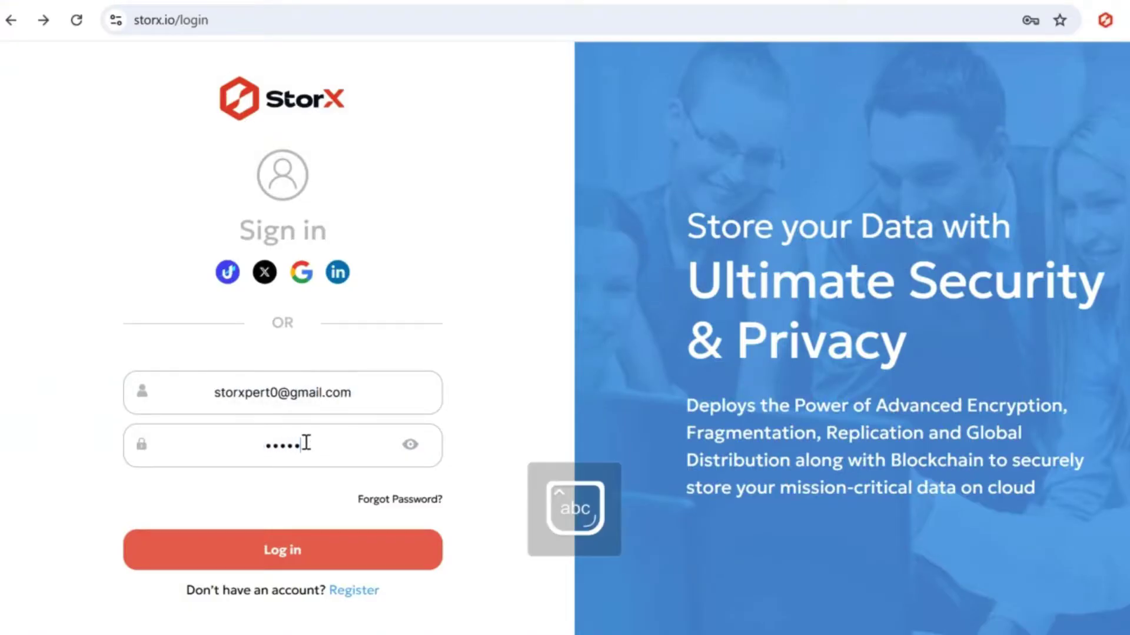
left_click(316, 554)
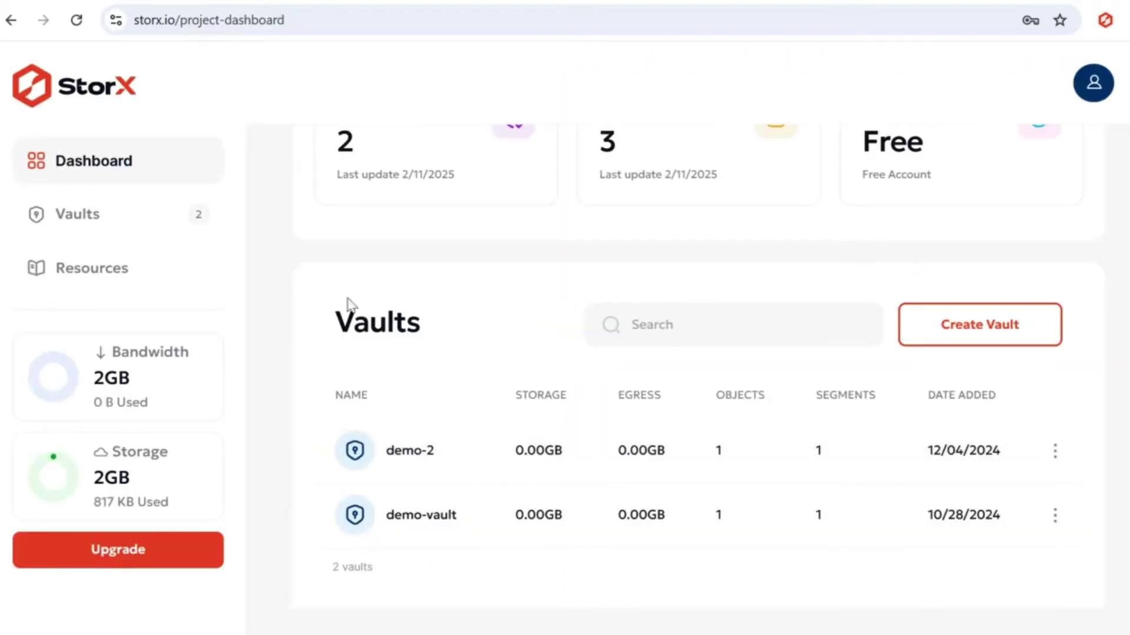
scroll(312, 299, "up", 3)
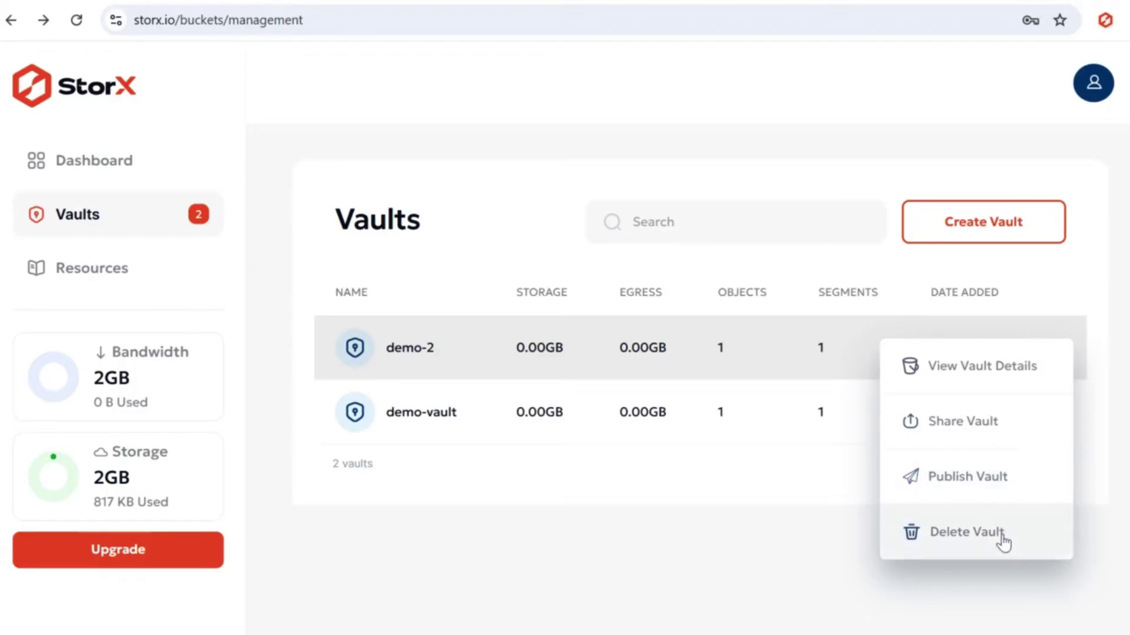
- Share demo-2 by confirming its encryption passphrase, then generate and copy the public link
left_click(1015, 423)
type("••••")
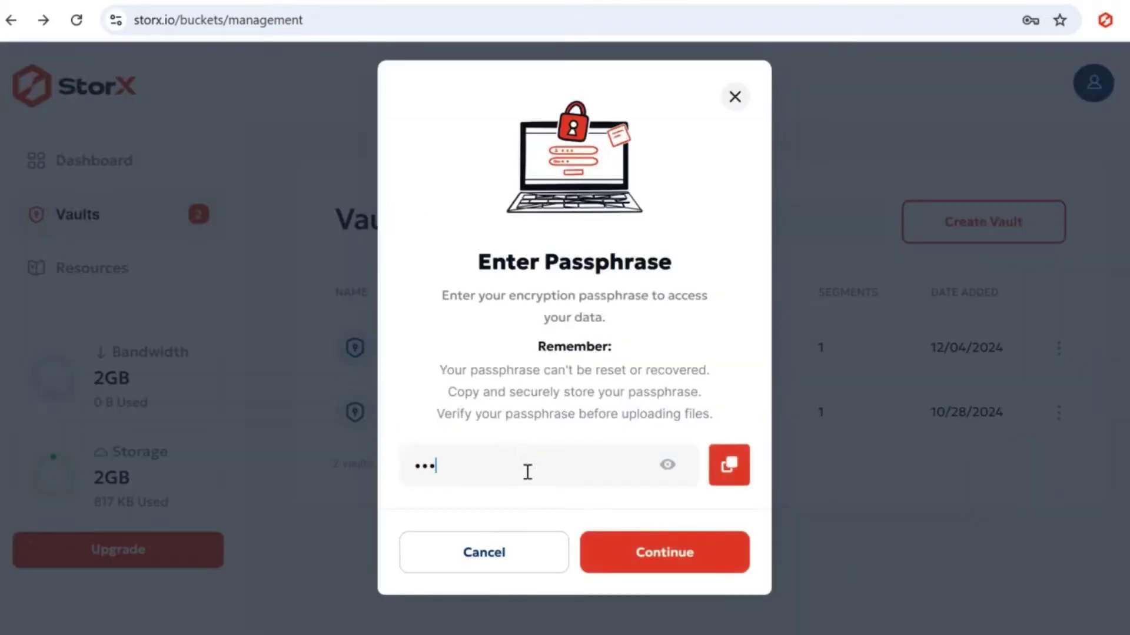
left_click(653, 559)
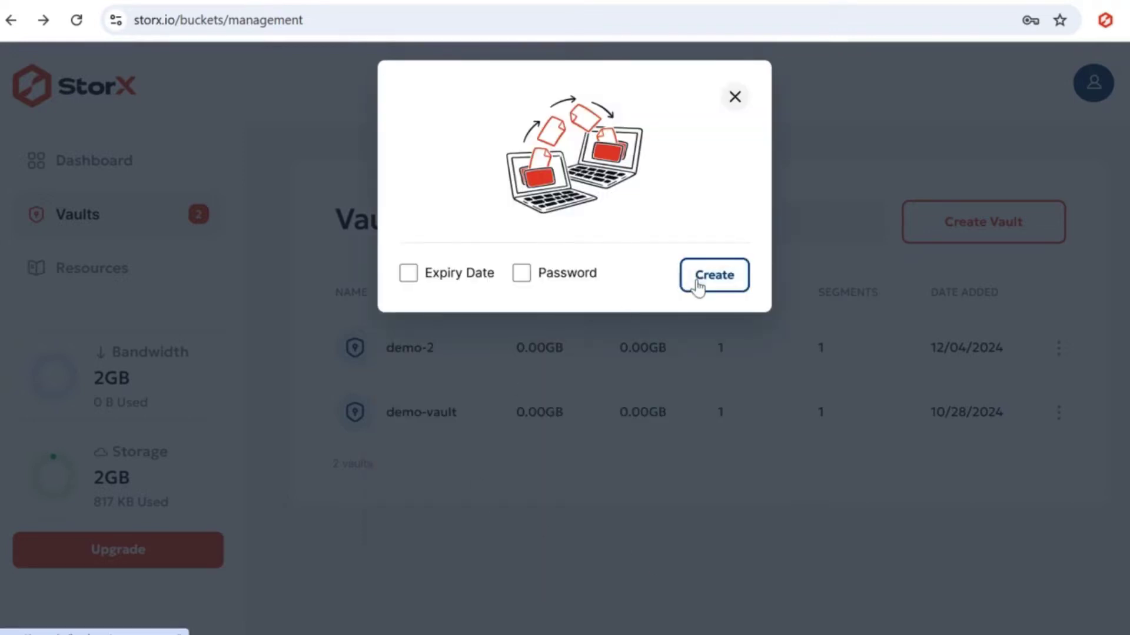
left_click(698, 287)
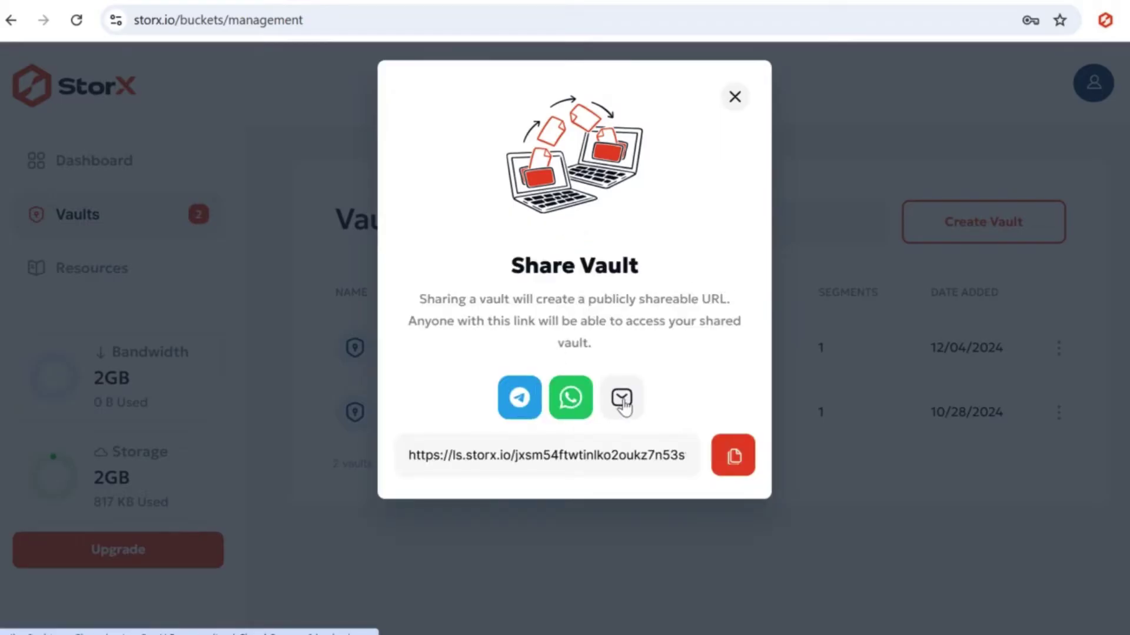
left_click(727, 462)
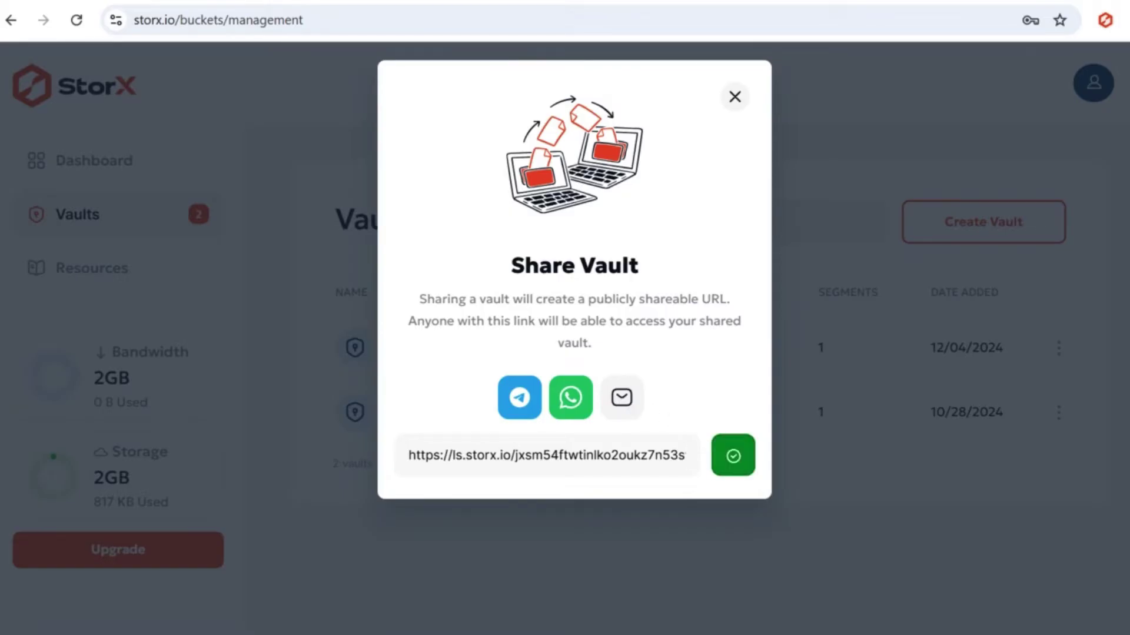
- Load the copied demo-2 share link in a new Chrome tab
key("ctrl+t")
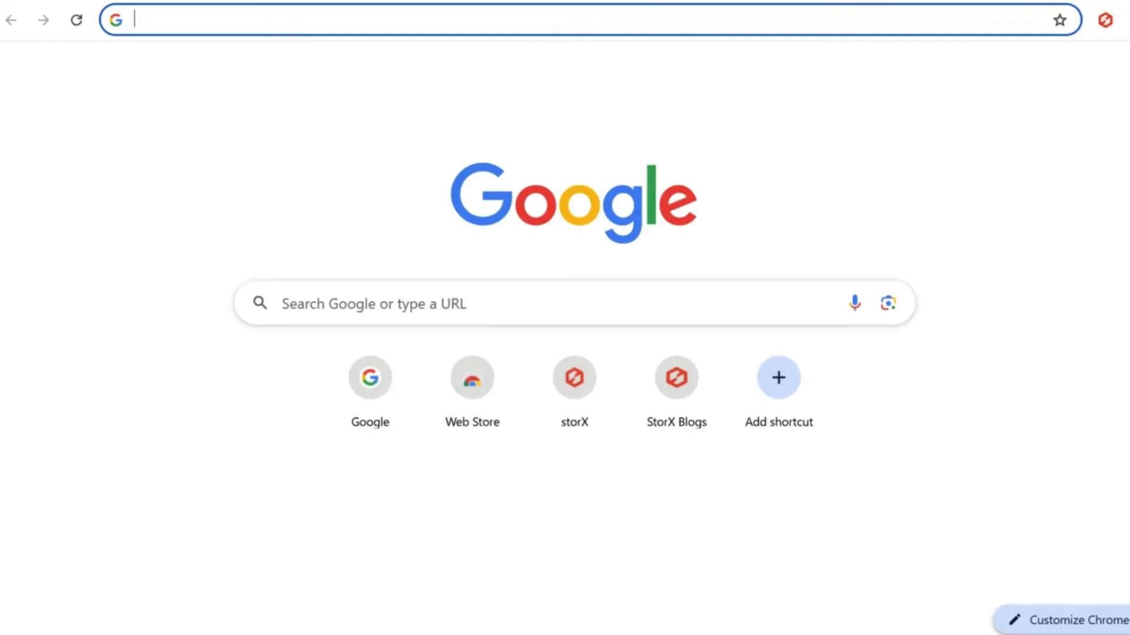
key("ctrl+v")
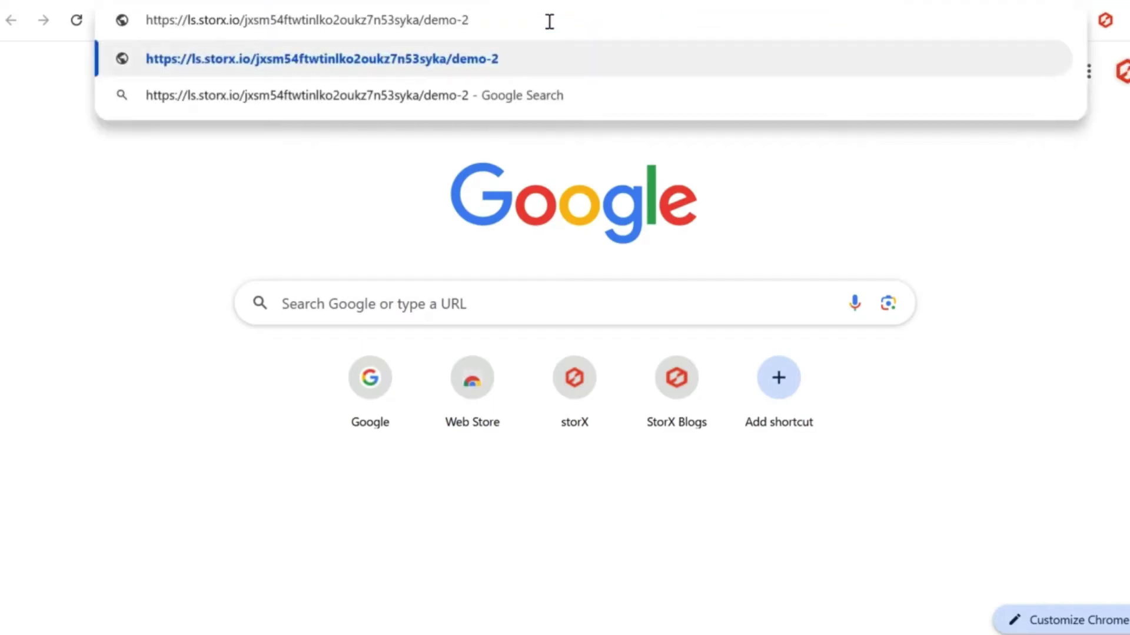
key("Return")
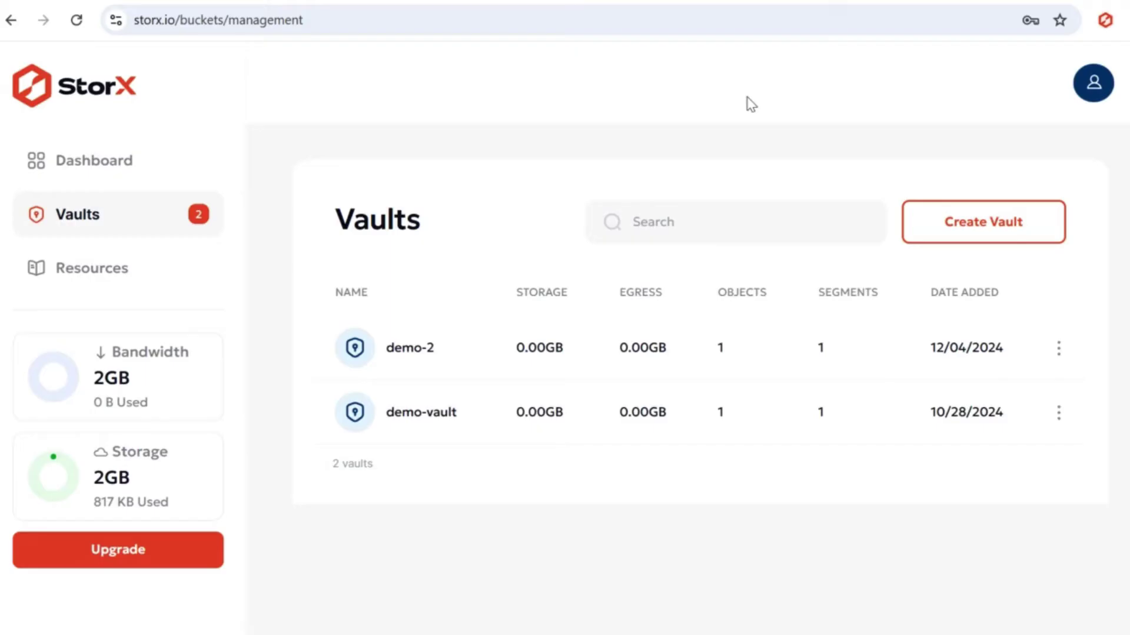
- Start a new Share Vault for demo-2 and confirm the encryption passphrase
left_click(1058, 353)
left_click(1040, 421)
left_click(635, 465)
type("••")
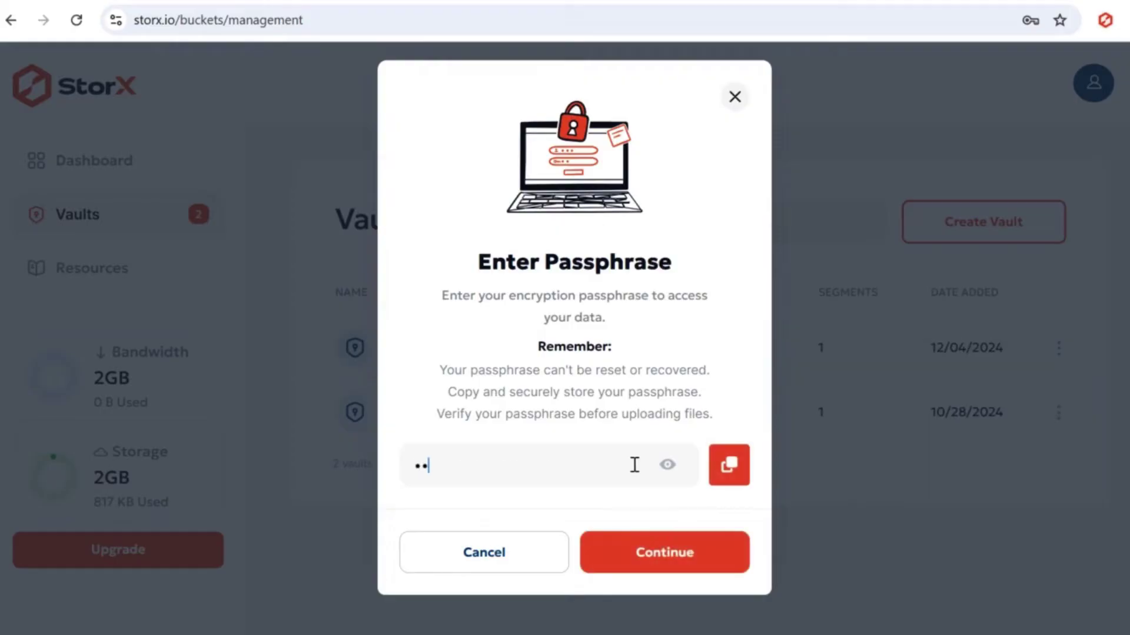
left_click(648, 556)
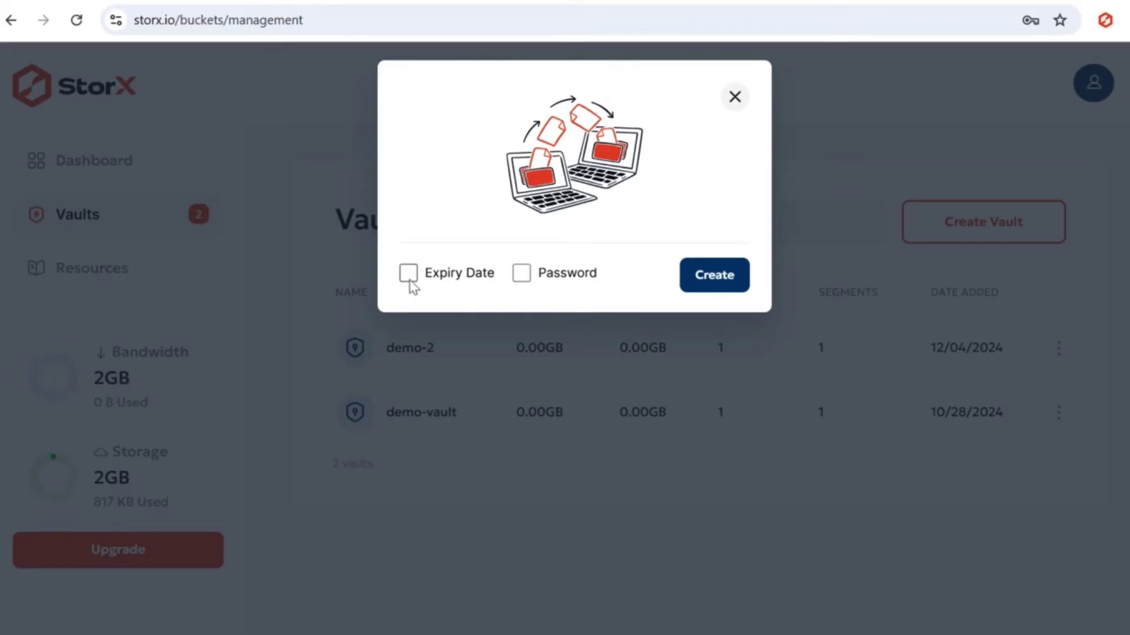
- Enable an expiry date of 12 February 2025 and generate the link
left_click(410, 278)
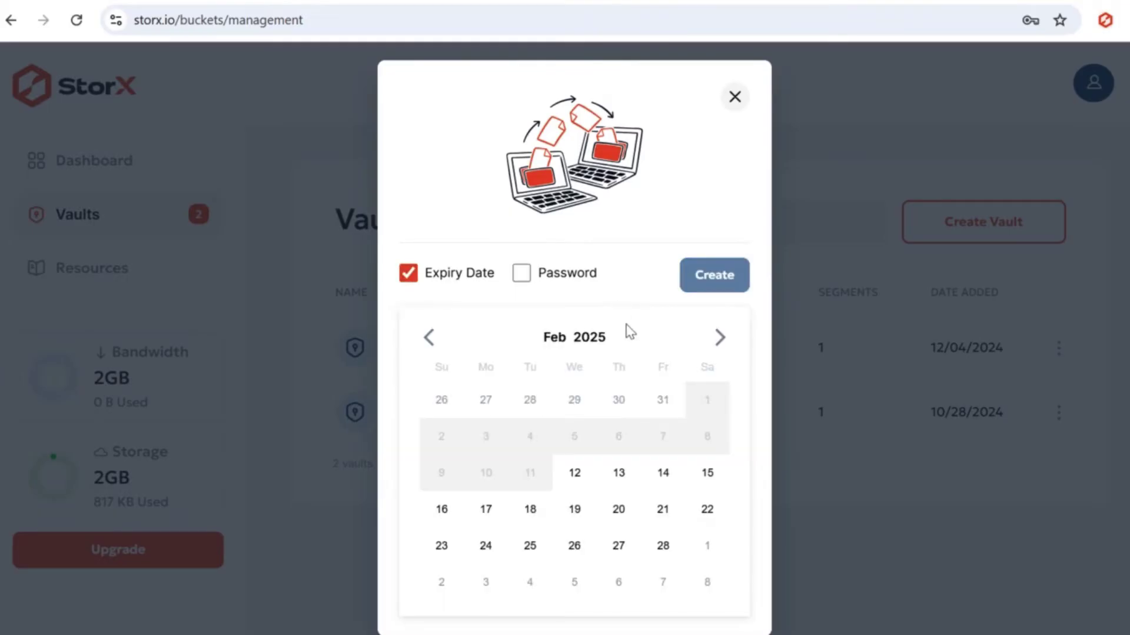
left_click(574, 473)
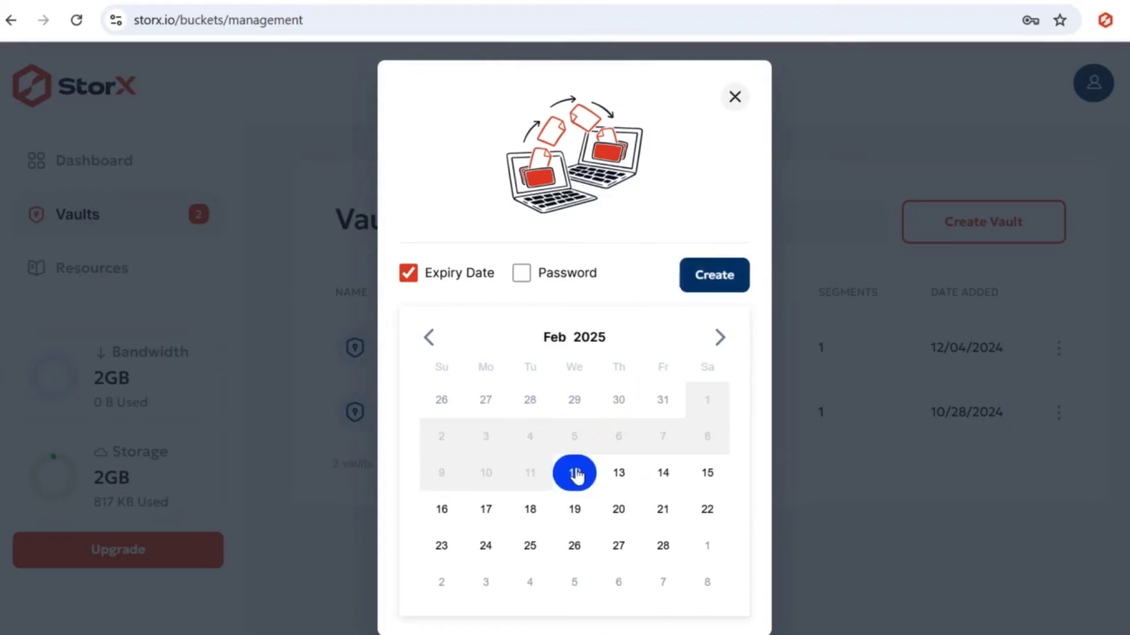
left_click(709, 278)
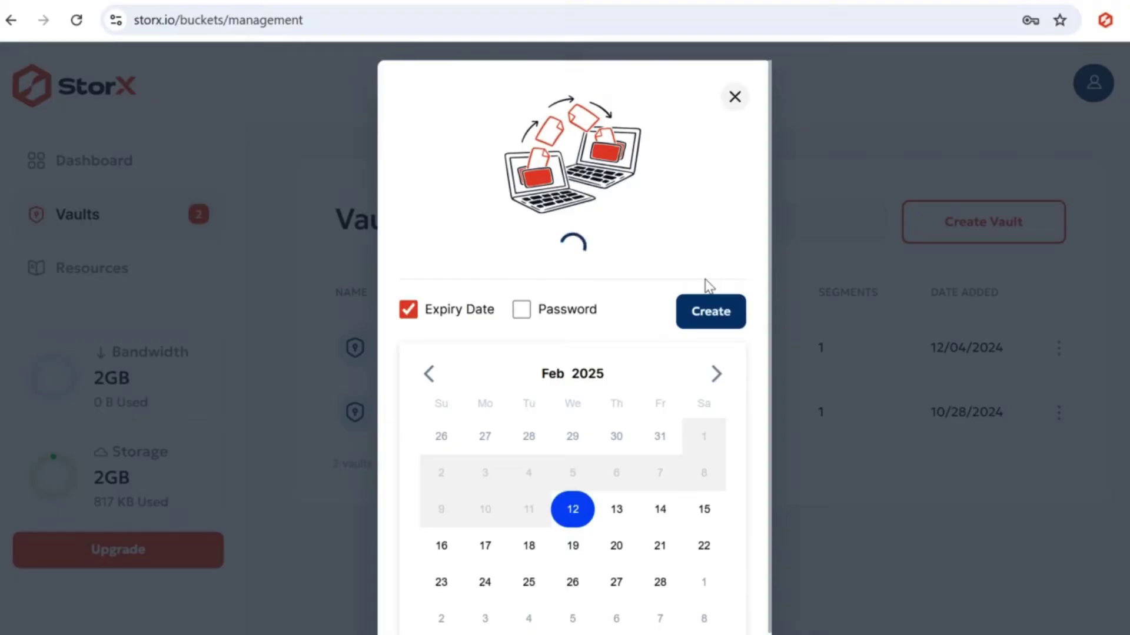
- Copy the expiring share link and load it in a new browser tab
left_click(731, 455)
key("ctrl+t")
left_click(555, 25)
key("ctrl+v")
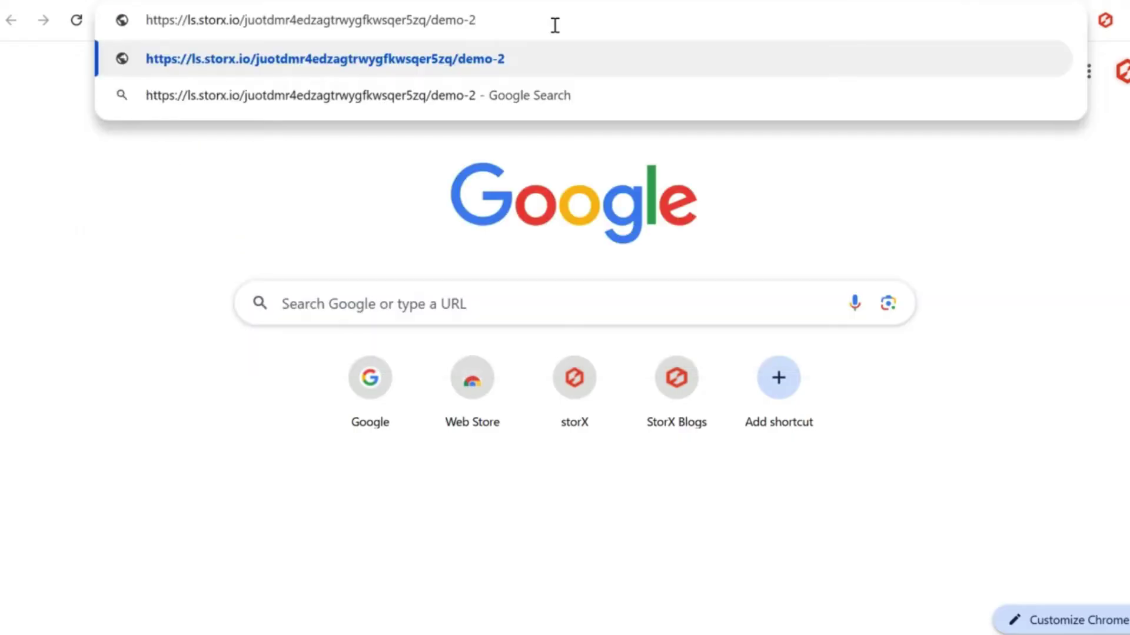
key("Return")
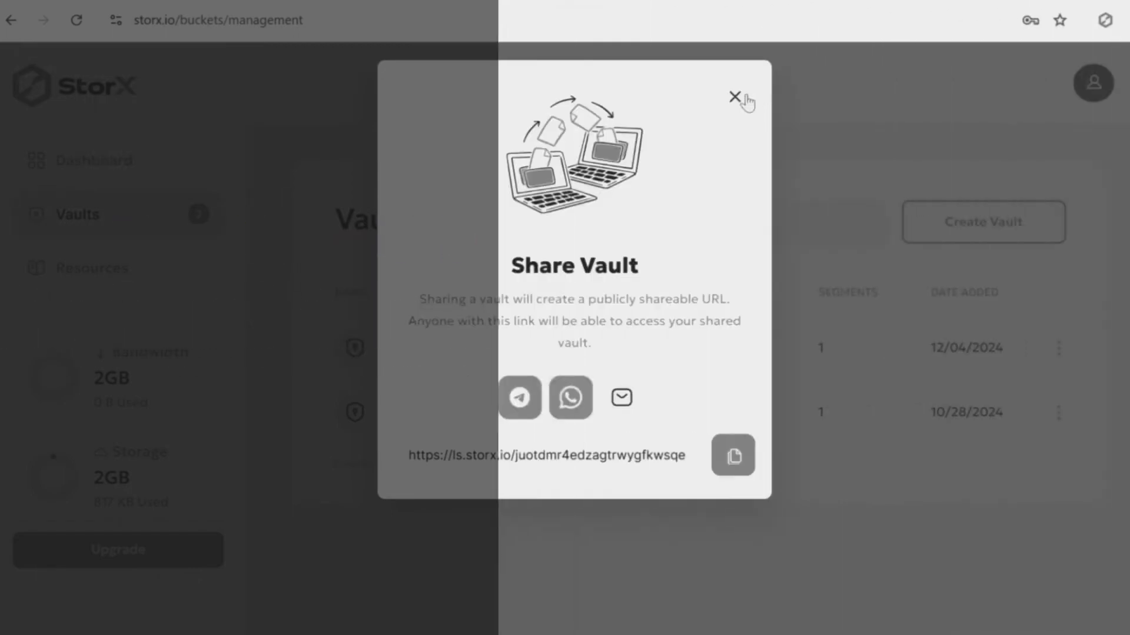
- Re-share demo-2 with its passphrase, turning on password protection with a link password
left_click(736, 98)
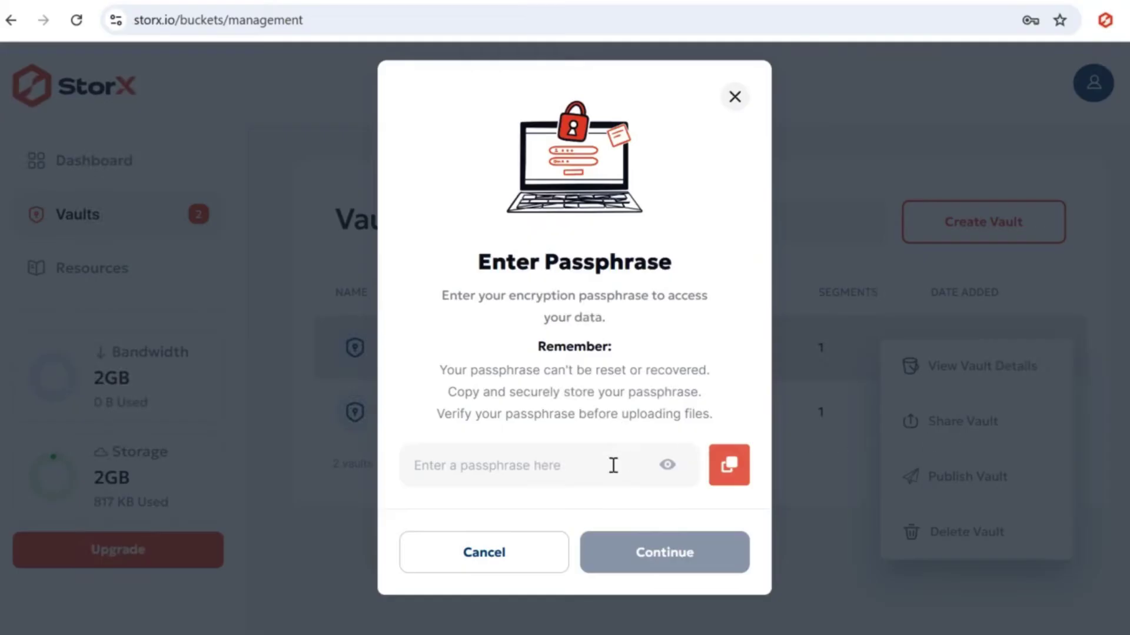
type("••")
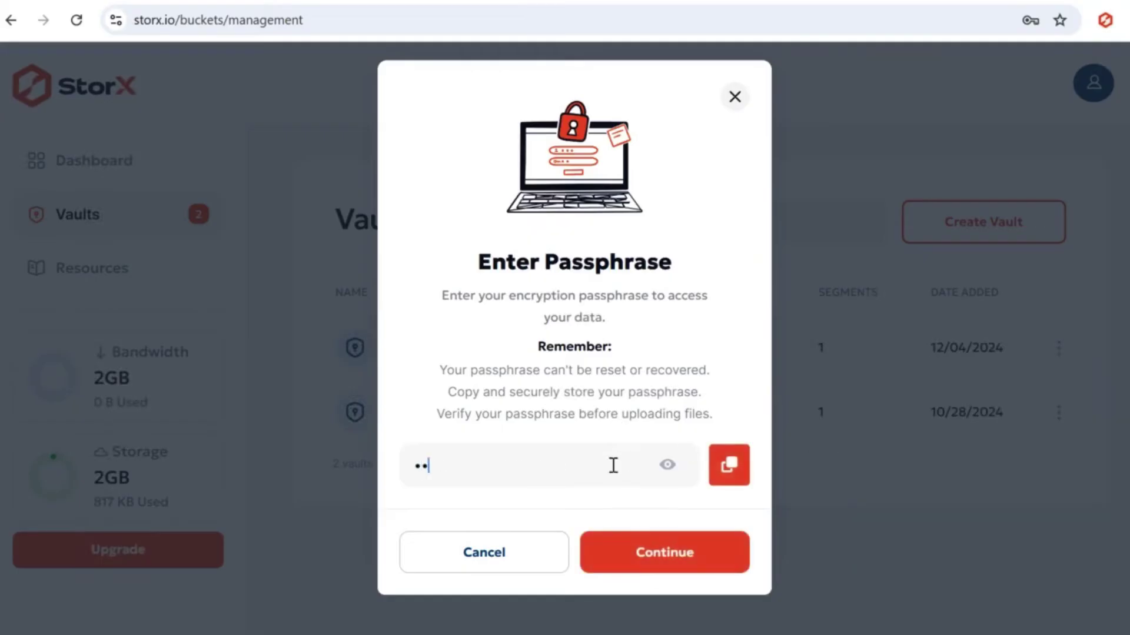
left_click(639, 537)
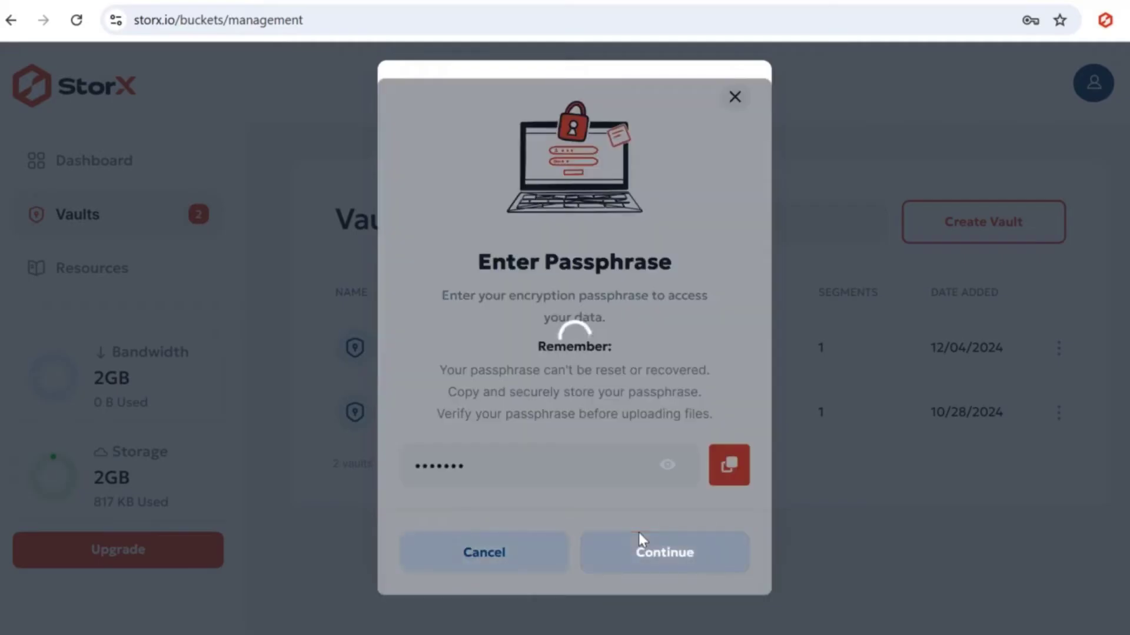
left_click(521, 276)
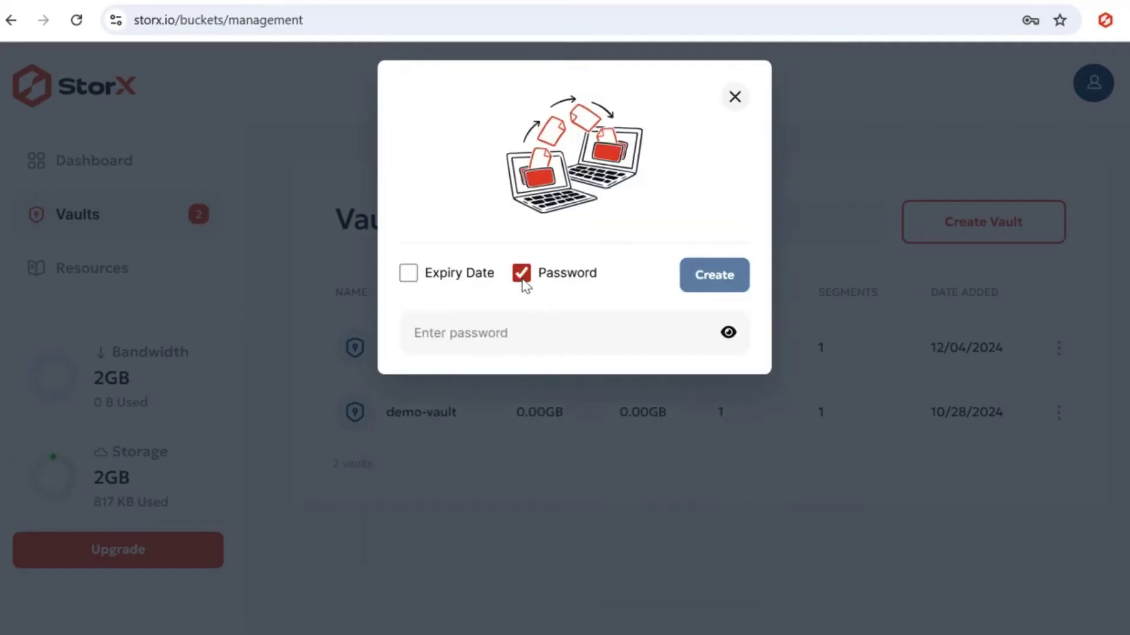
type("•••")
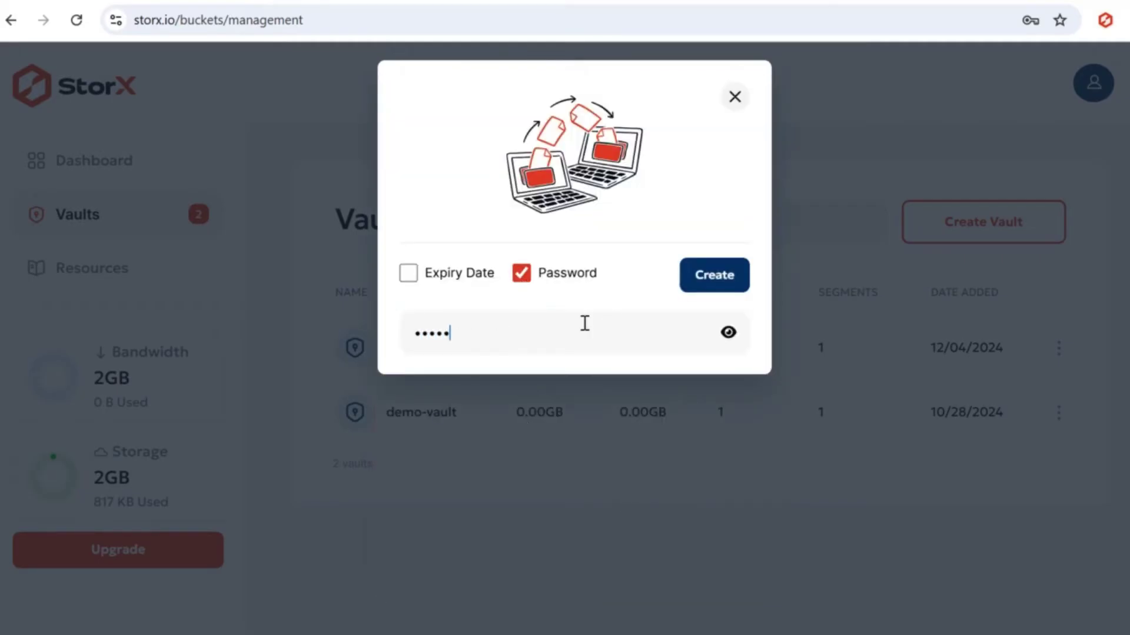
type("••••")
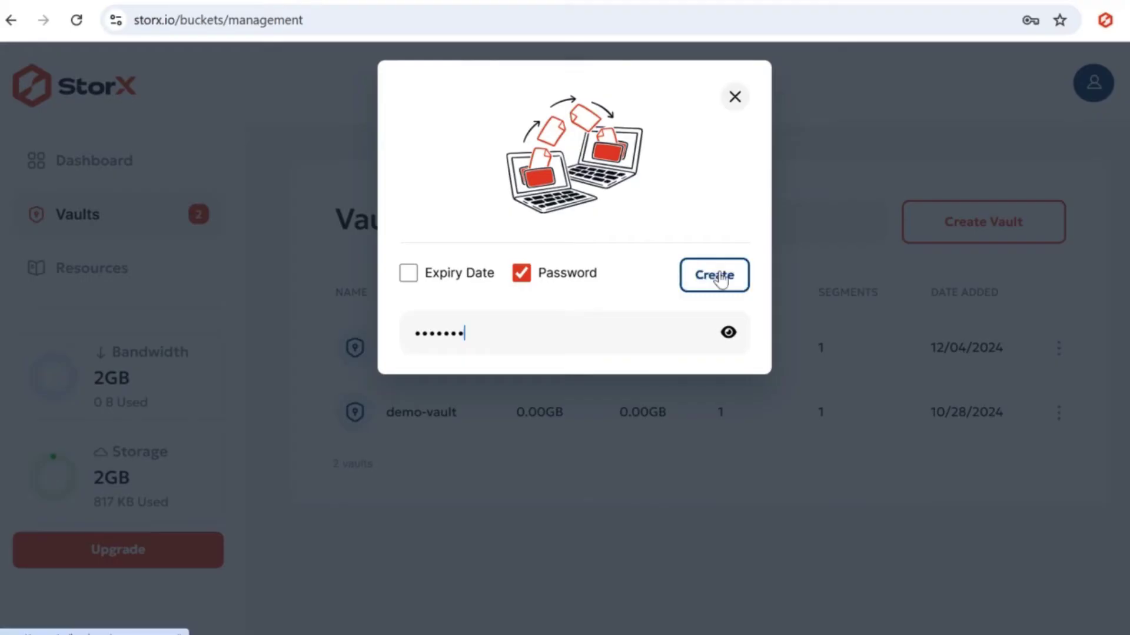
left_click(719, 276)
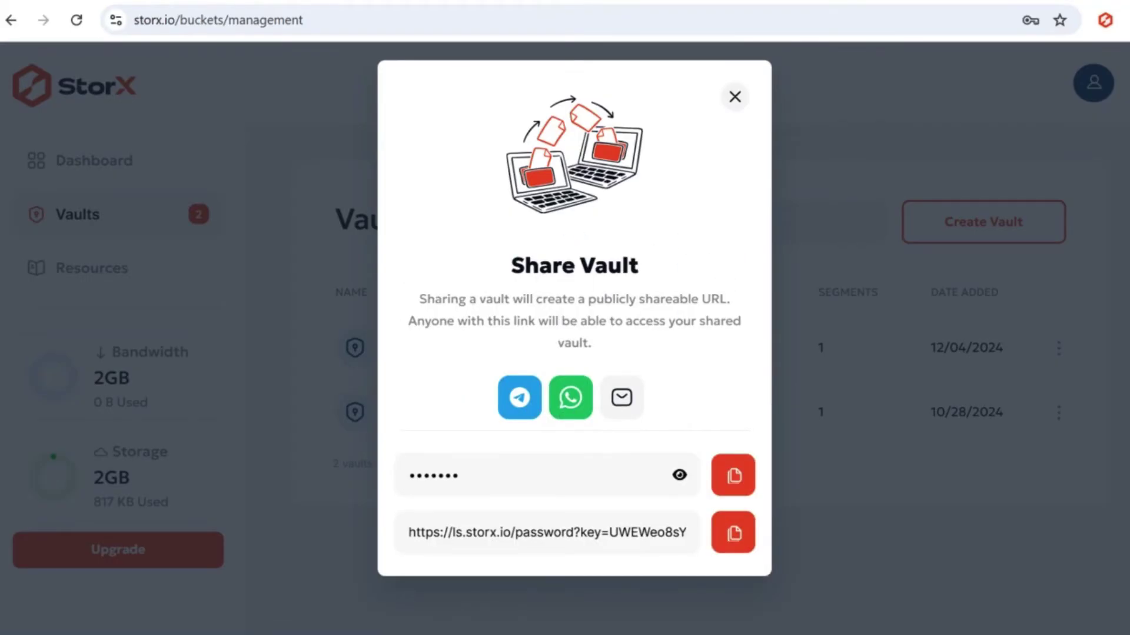
- Load the protected link in a new tab and unlock it to reveal Share Files YT.png
key("ctrl+t")
key("ctrl+v")
key("Return")
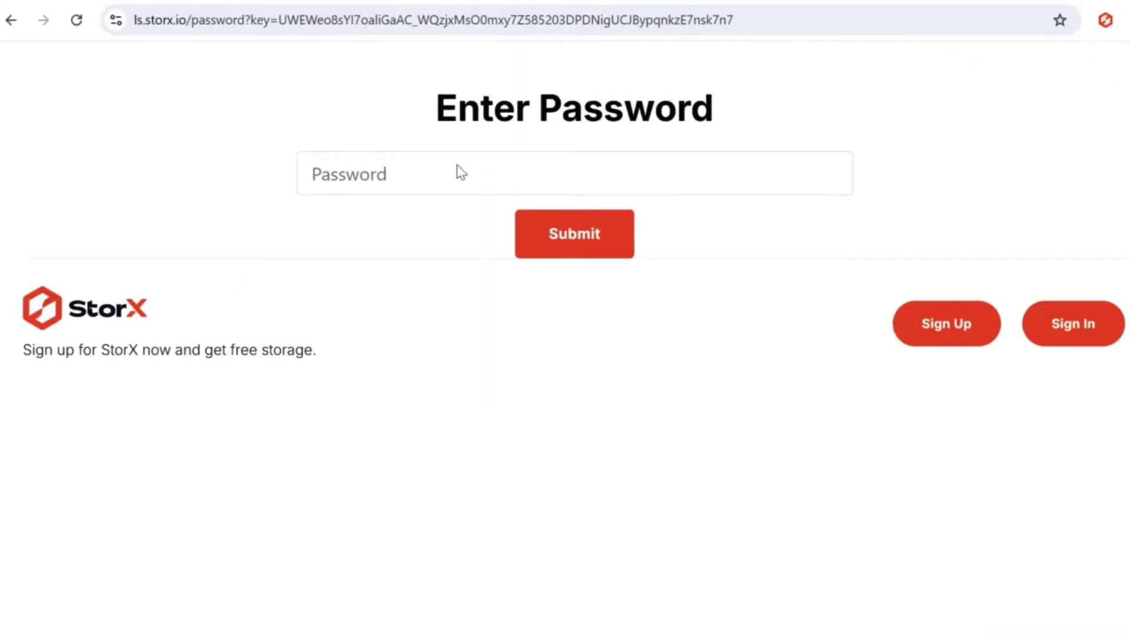
left_click(459, 168)
type("••")
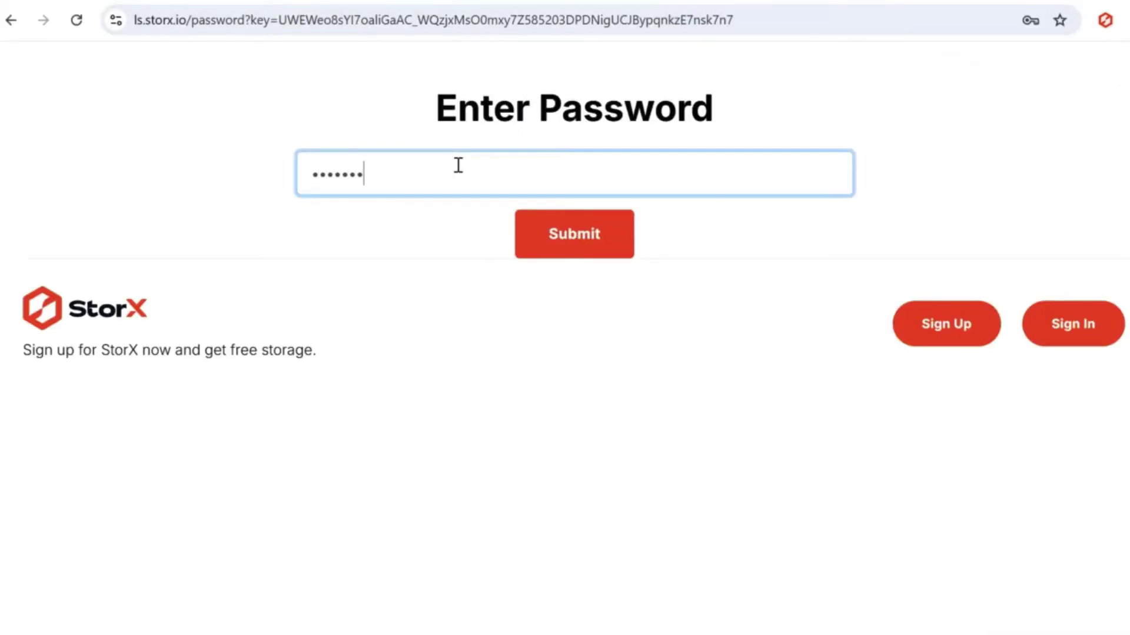
left_click(602, 252)
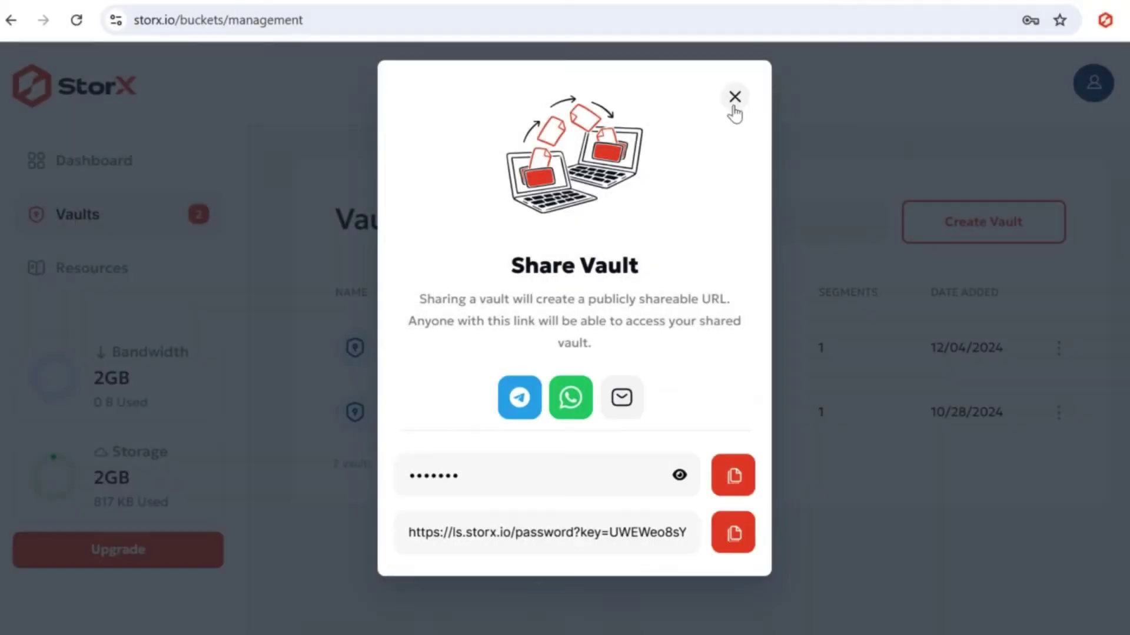
- Close the old dialog and reopen Share Vault for demo-2, confirming the passphrase
left_click(734, 99)
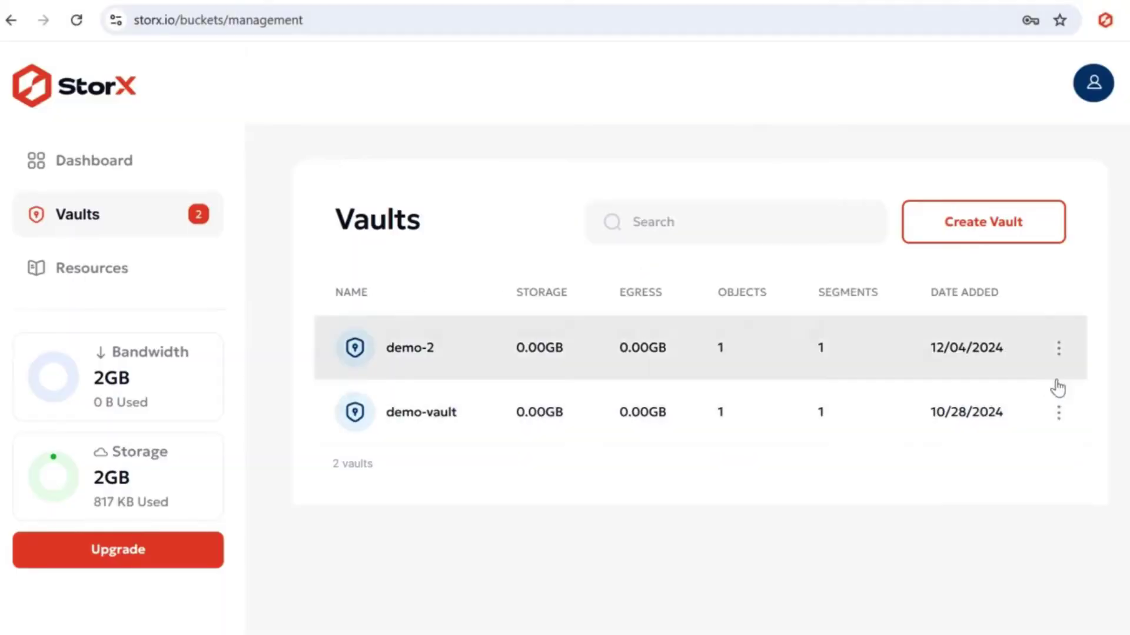
left_click(1059, 351)
left_click(1008, 422)
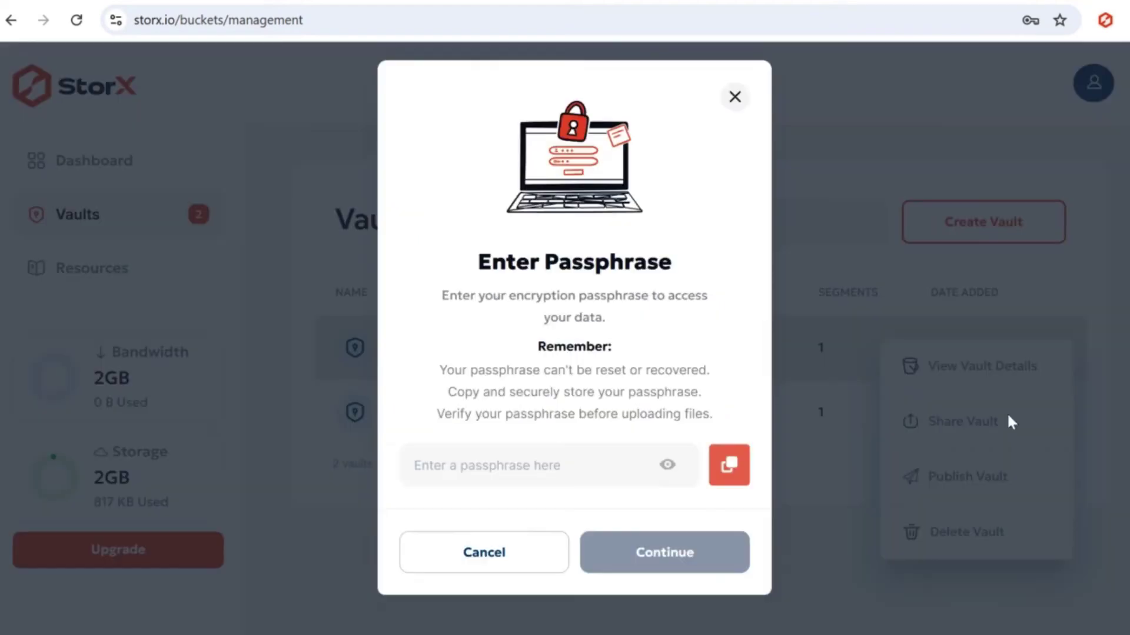
type("1234")
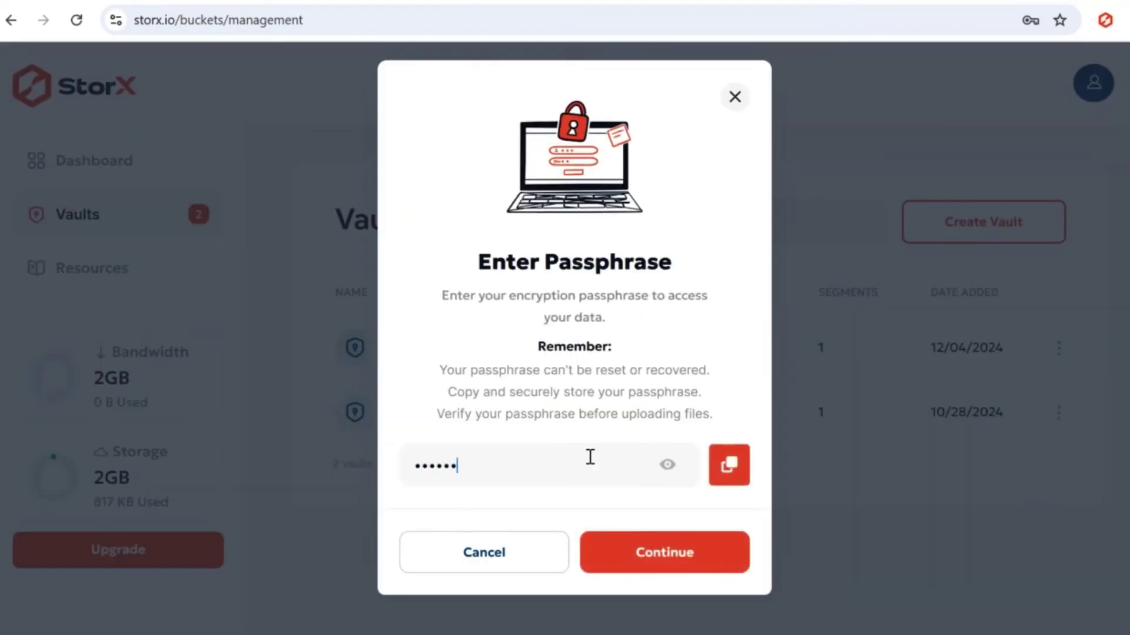
left_click(631, 566)
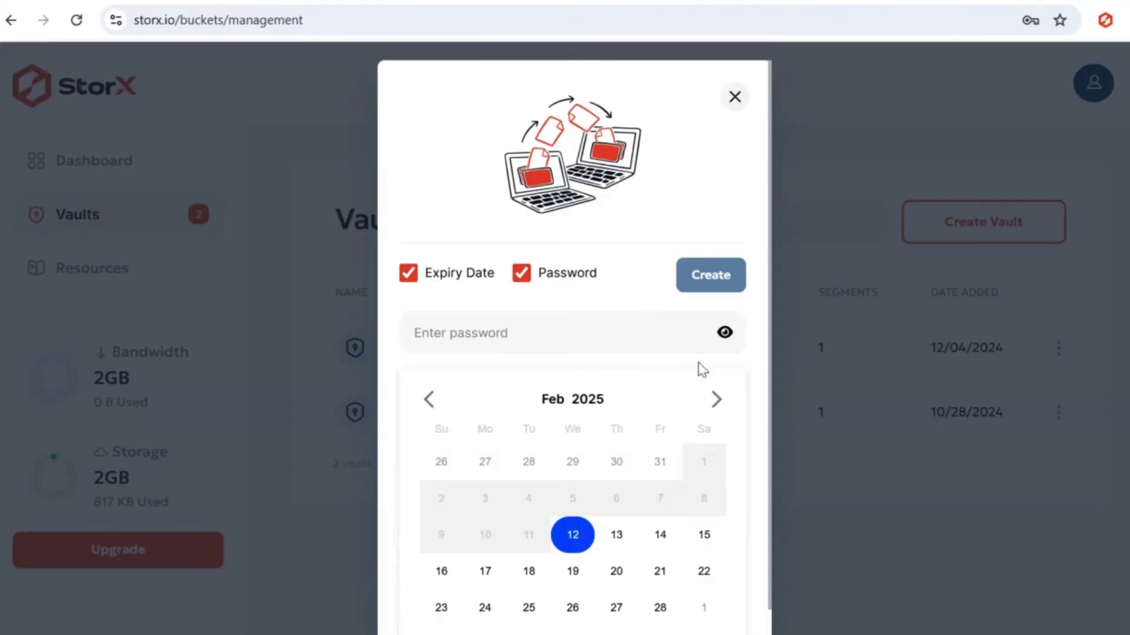
- Set a link password and 12 Feb 2025 expiry, then generate the link
scroll(698, 368, "down", 1)
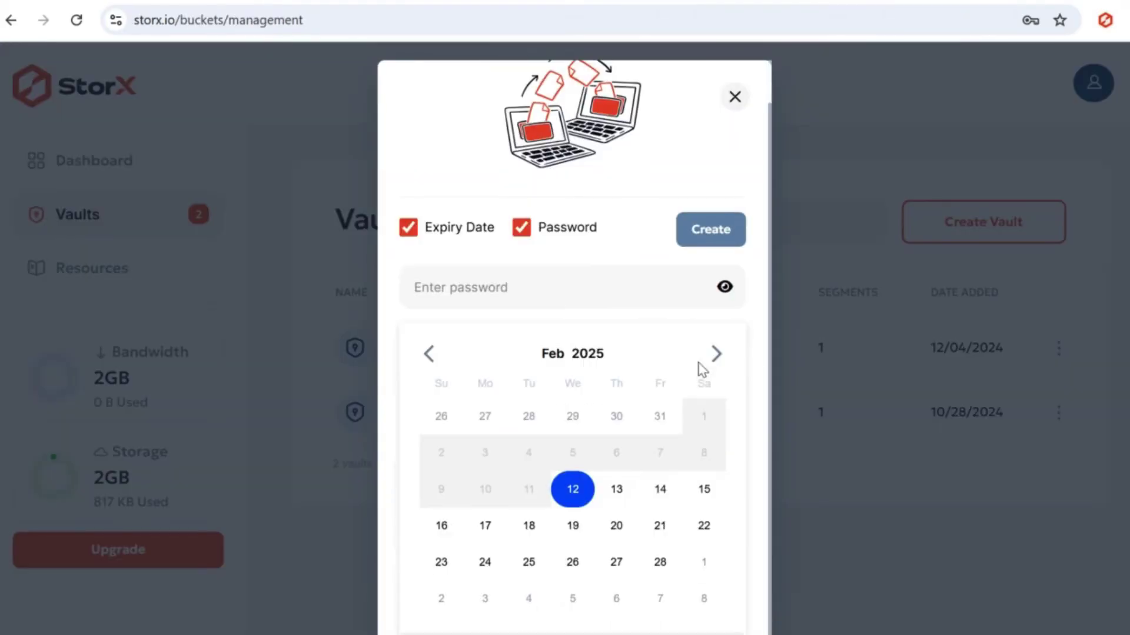
scroll(700, 368, "up", 1)
type("12")
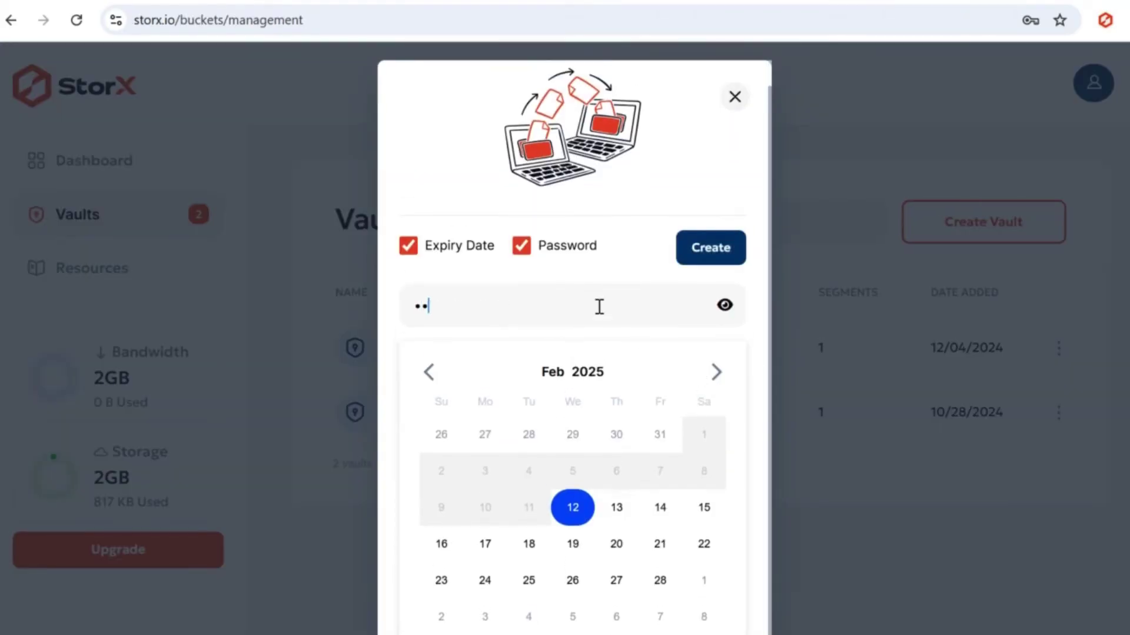
left_click(712, 255)
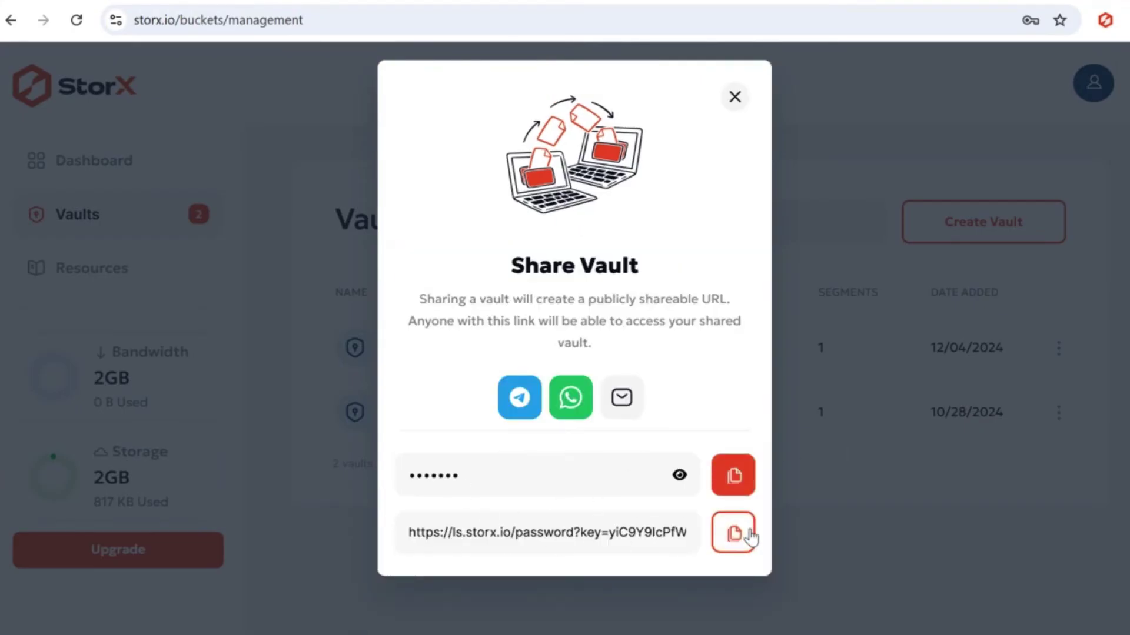
- Copy the new link and paste it into a fresh browser tab
left_click(746, 534)
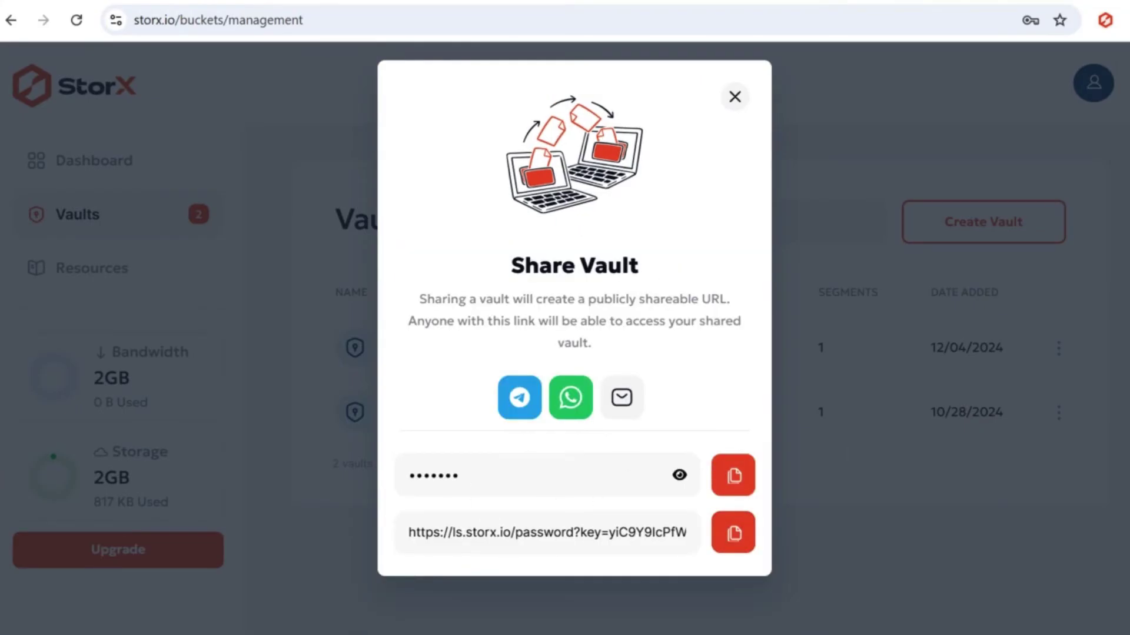
key("ctrl+t")
key("ctrl+v")
- Unlock the new link to view Share Files YT.png, then close the Share Vault dialog
key("Return")
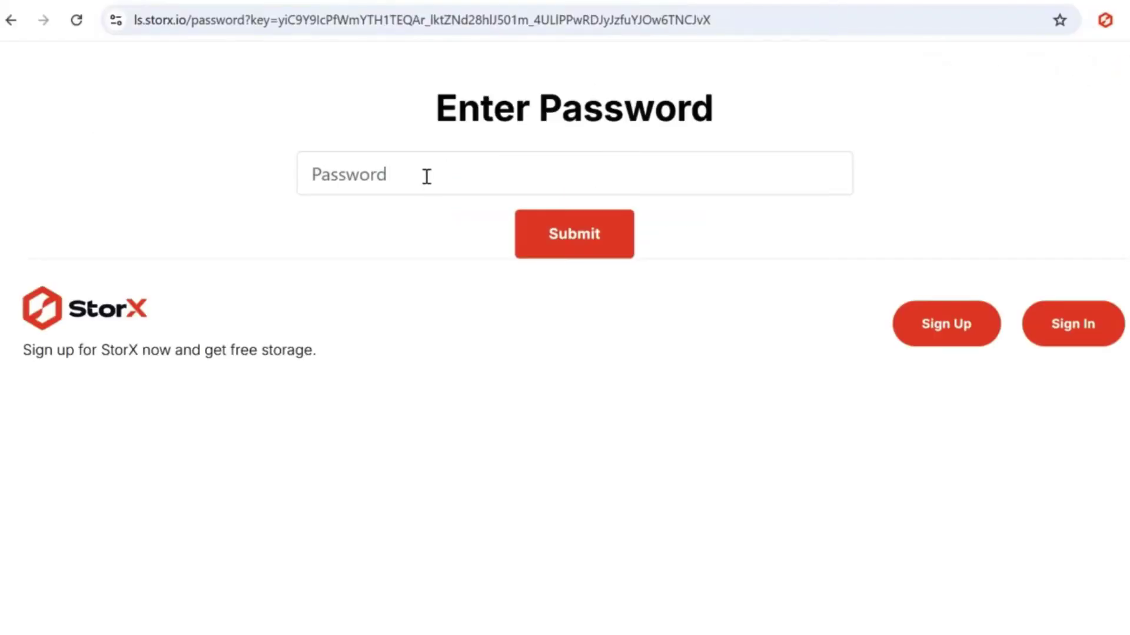
left_click(427, 176)
type("123")
key("Return")
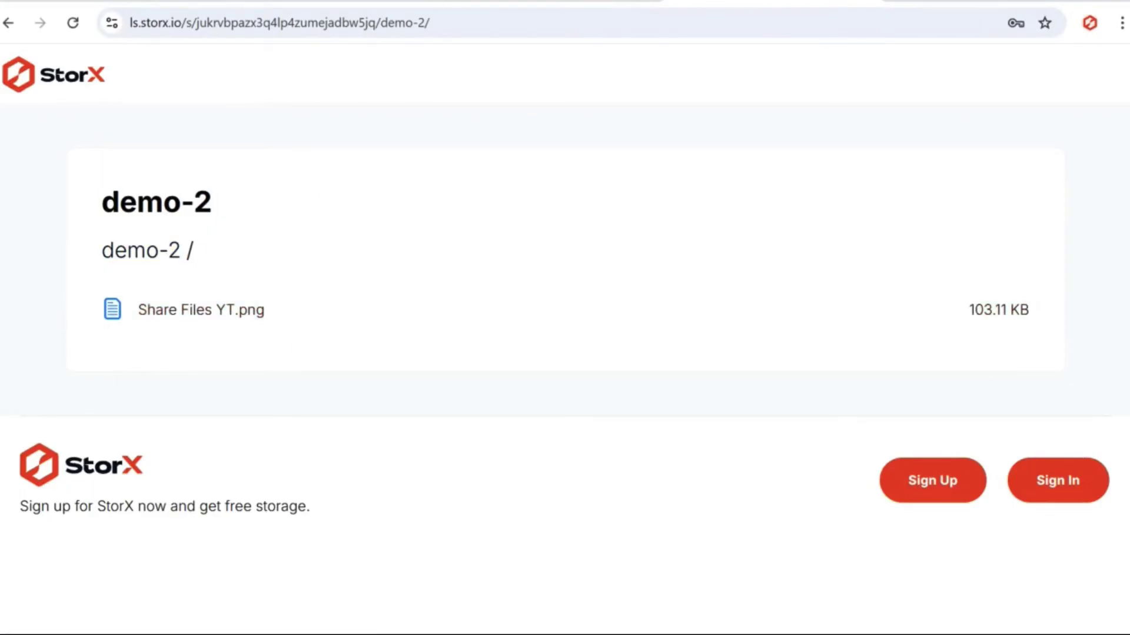
key("ctrl+shift+Tab")
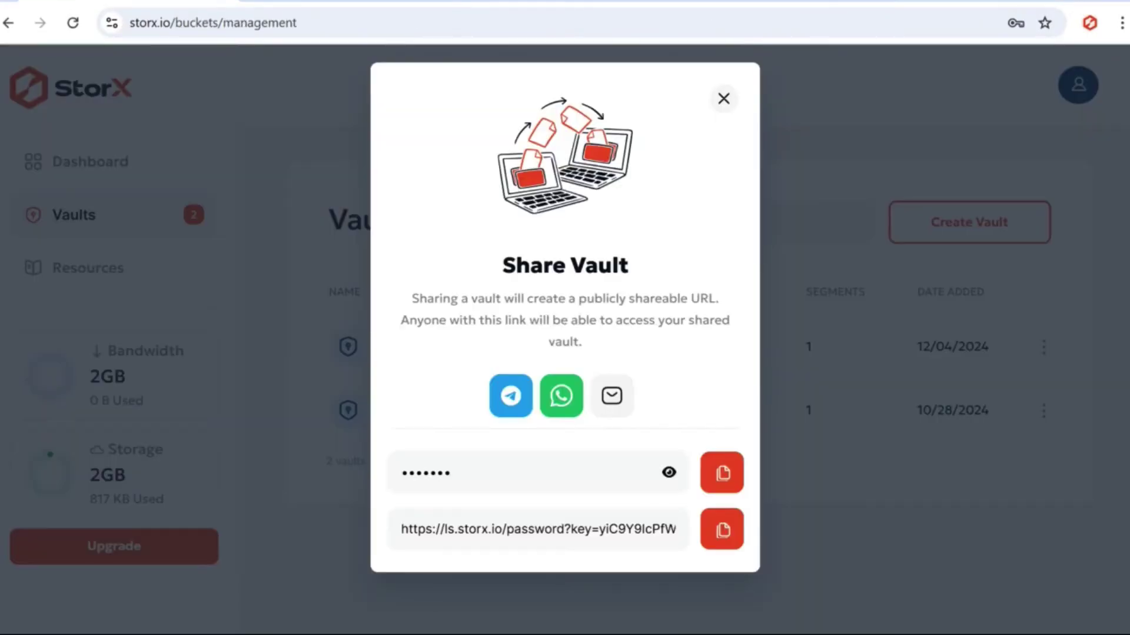
left_click(317, 122)
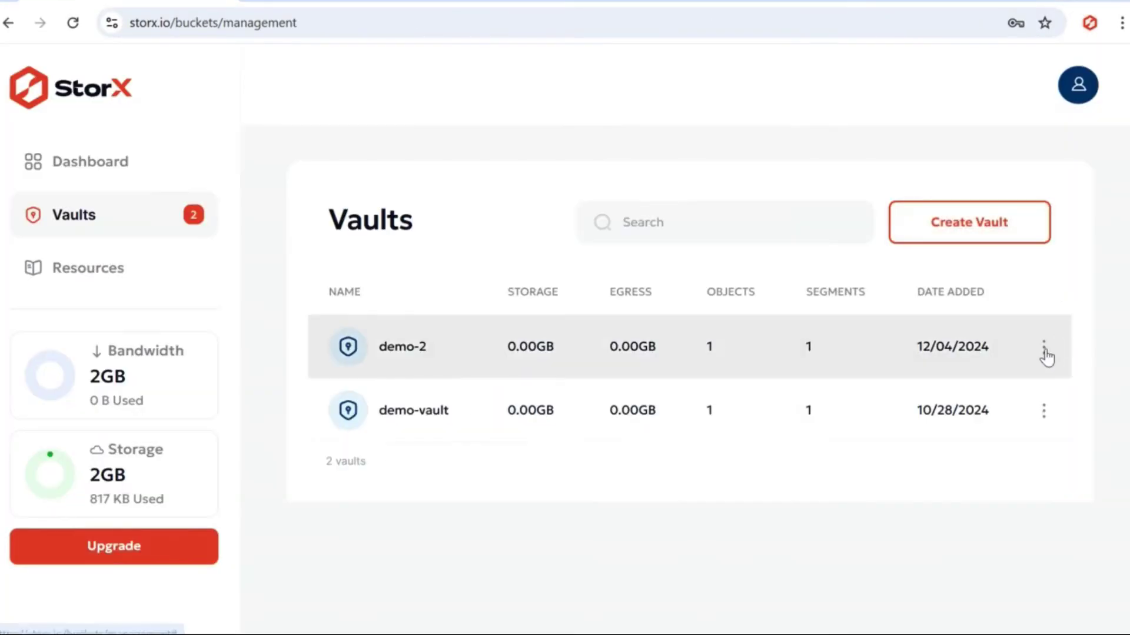
- Open the demo-2 vault and start sharing Share Files YT.png
left_click(877, 336)
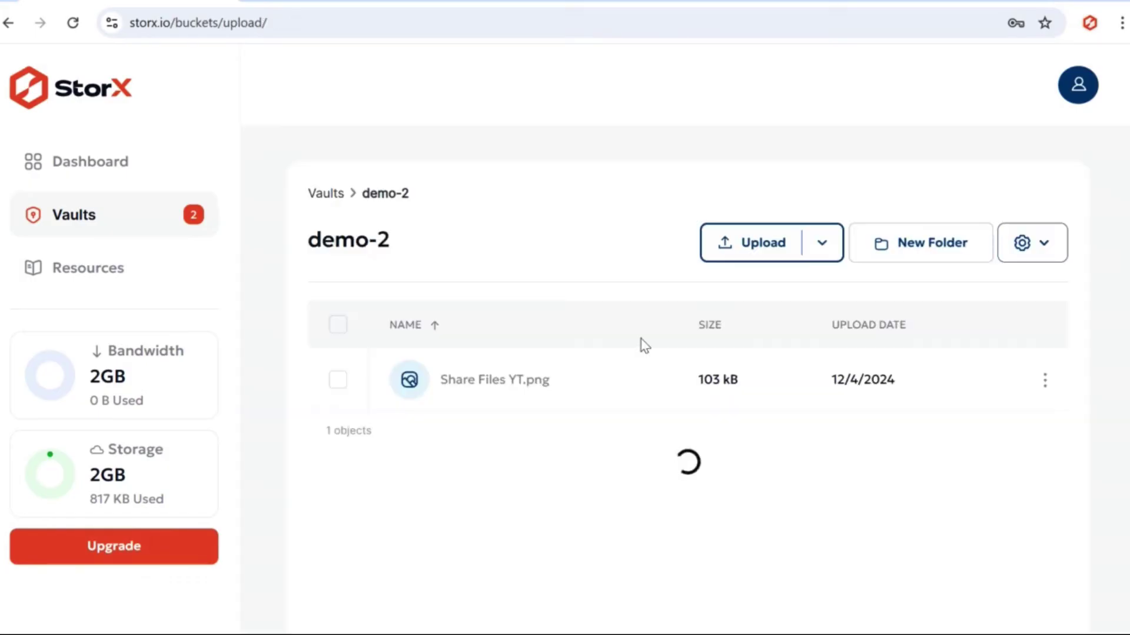
left_click(1045, 381)
left_click(913, 457)
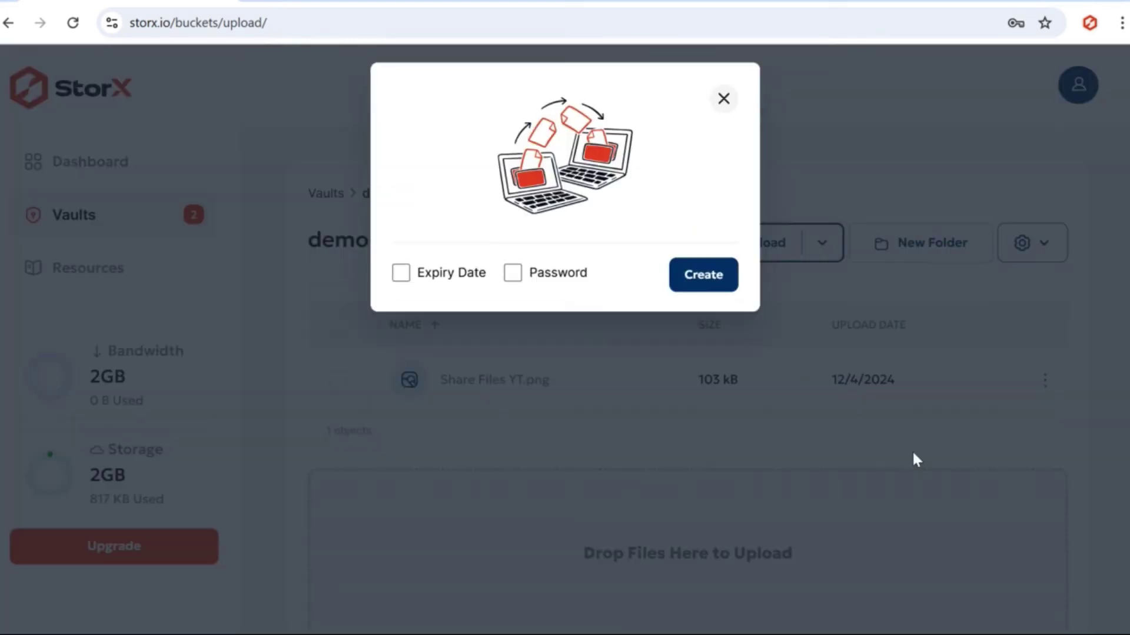
- Protect the file link with a password and February 12 expiry, then generate it
left_click(400, 272)
left_click(512, 273)
left_click(580, 333)
type("*******")
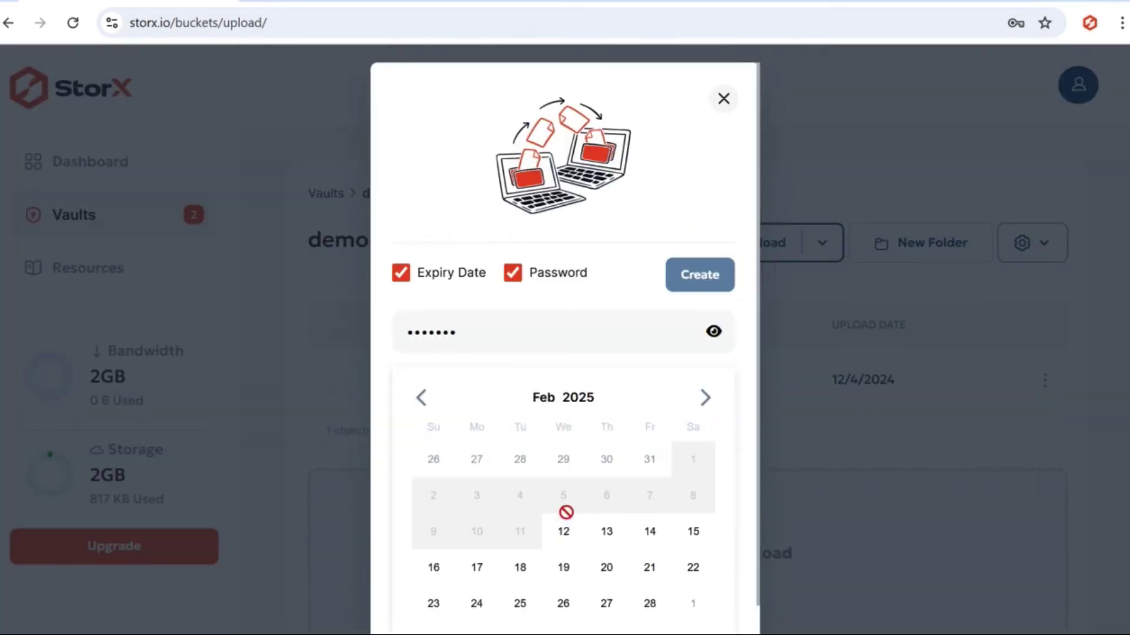
left_click(565, 532)
left_click(697, 280)
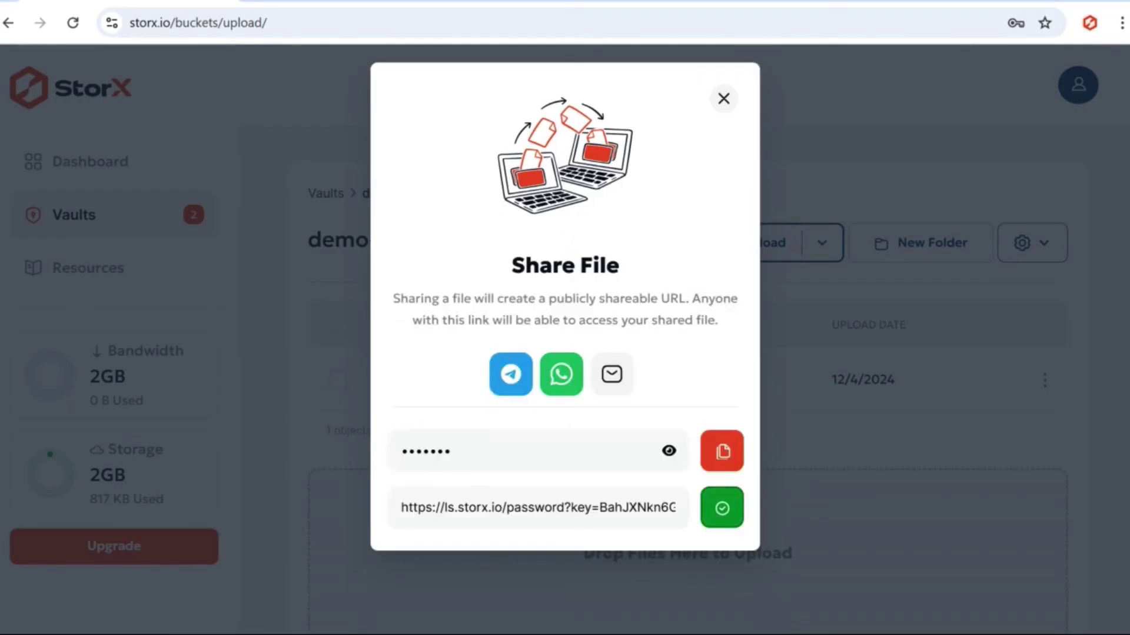
- Load the copied file share link in a new browser tab
key("ctrl+t")
key("ctrl+v")
key("Return")
- Unlock the link with its password to reveal Share Files YT.png (103.11 KB) and its preview
left_click(464, 177)
type("a")
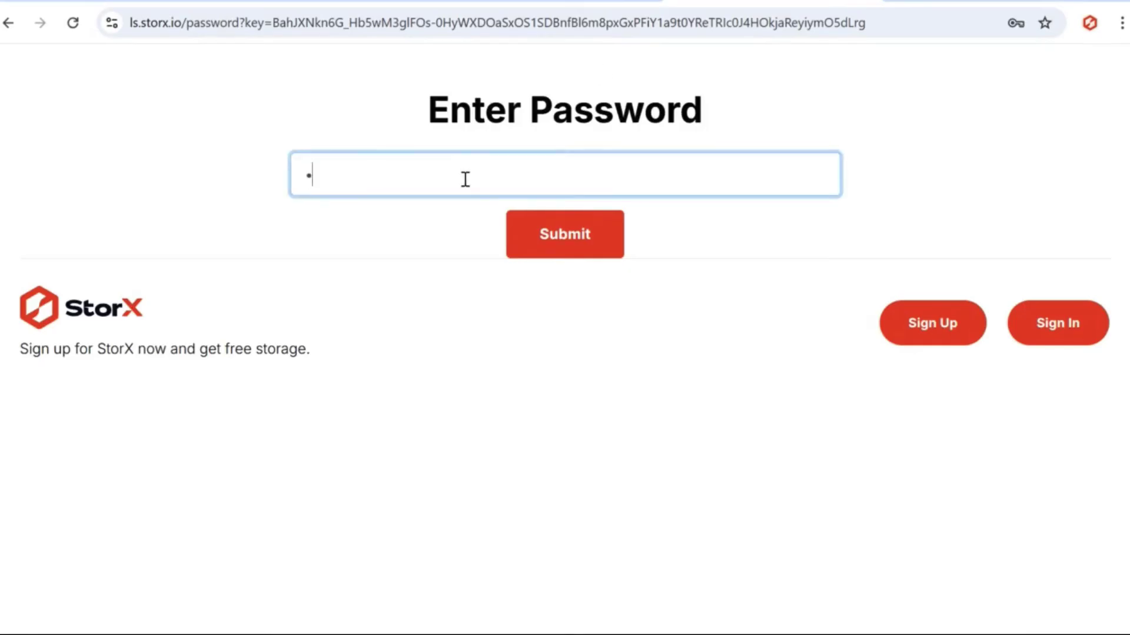
left_click(560, 241)
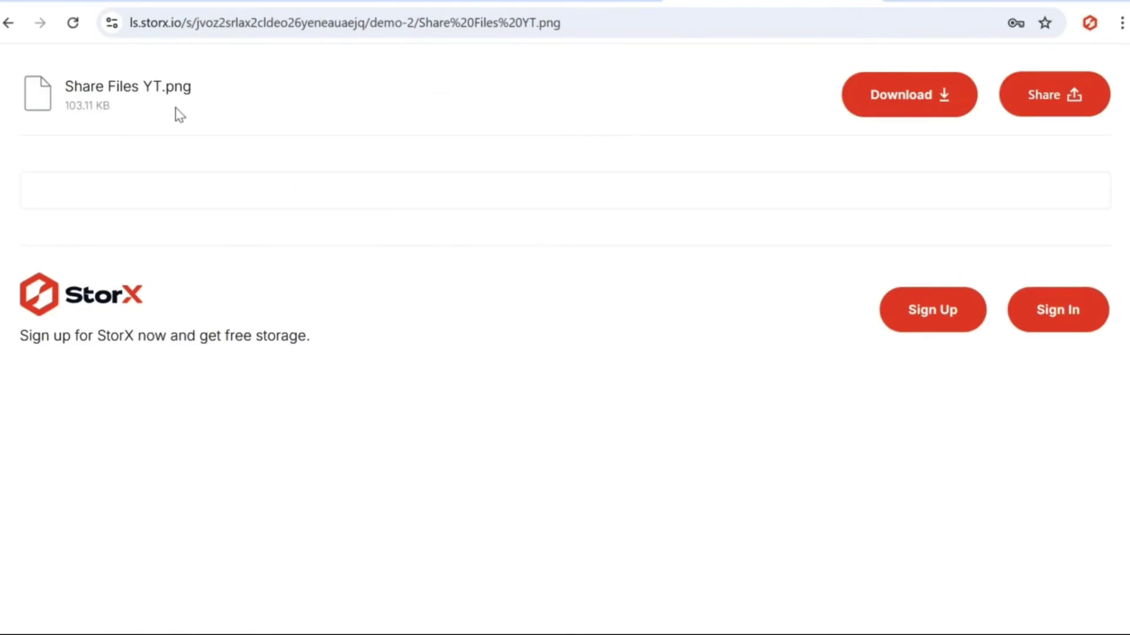
scroll(678, 207, "down", 4)
scroll(678, 207, "up", 4)
scroll(678, 207, "down", 5)
scroll(679, 207, "up", 5)
scroll(620, 210, "down", 2)
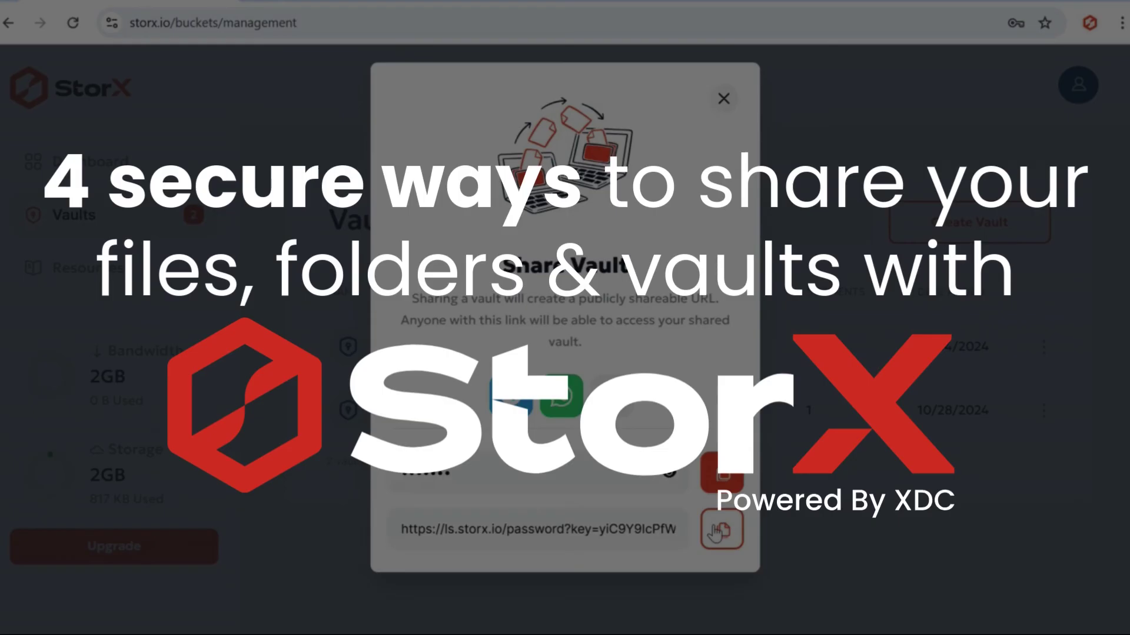
left_click(715, 532)
left_click(714, 532)
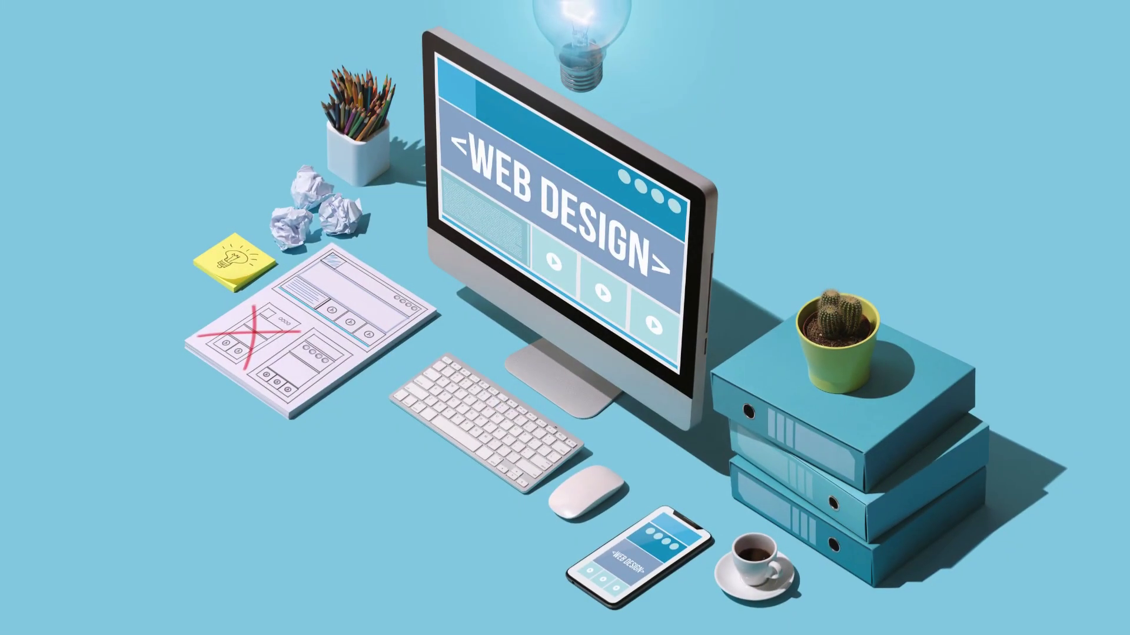